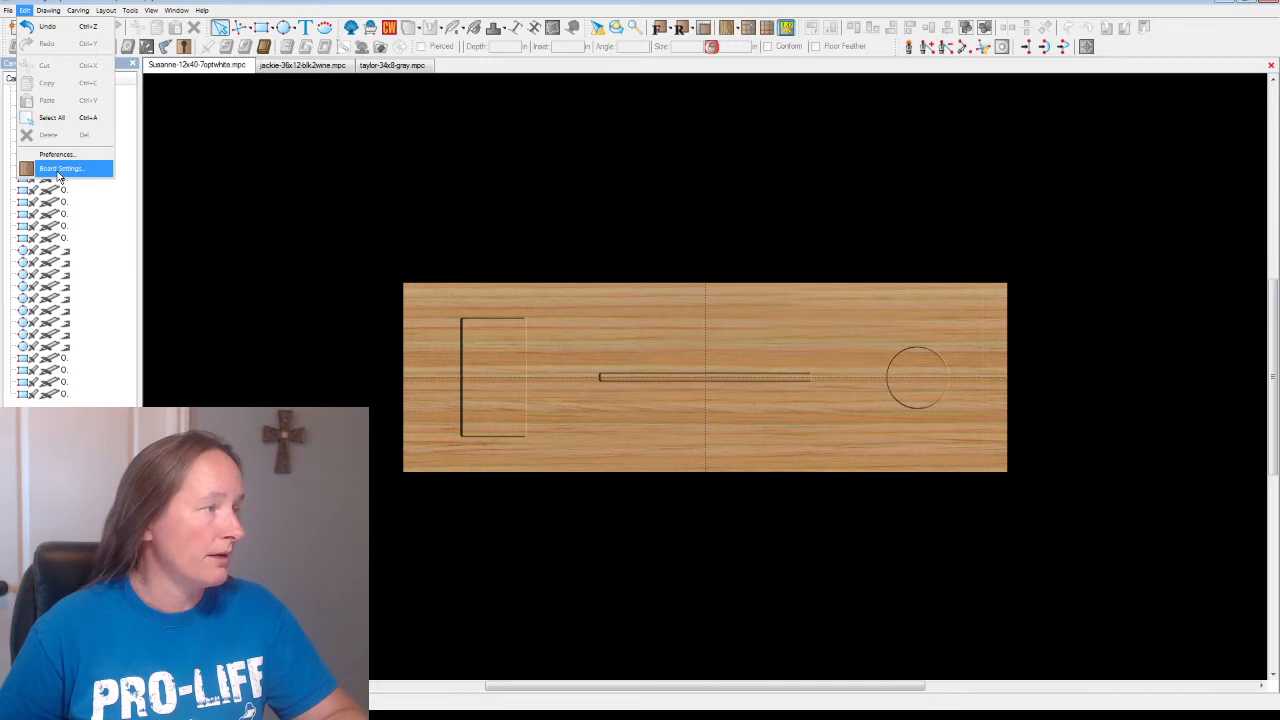
Set the board to 40 in long and 11.5 in wide, with a plain white finish on both skin and core.
click(59, 170)
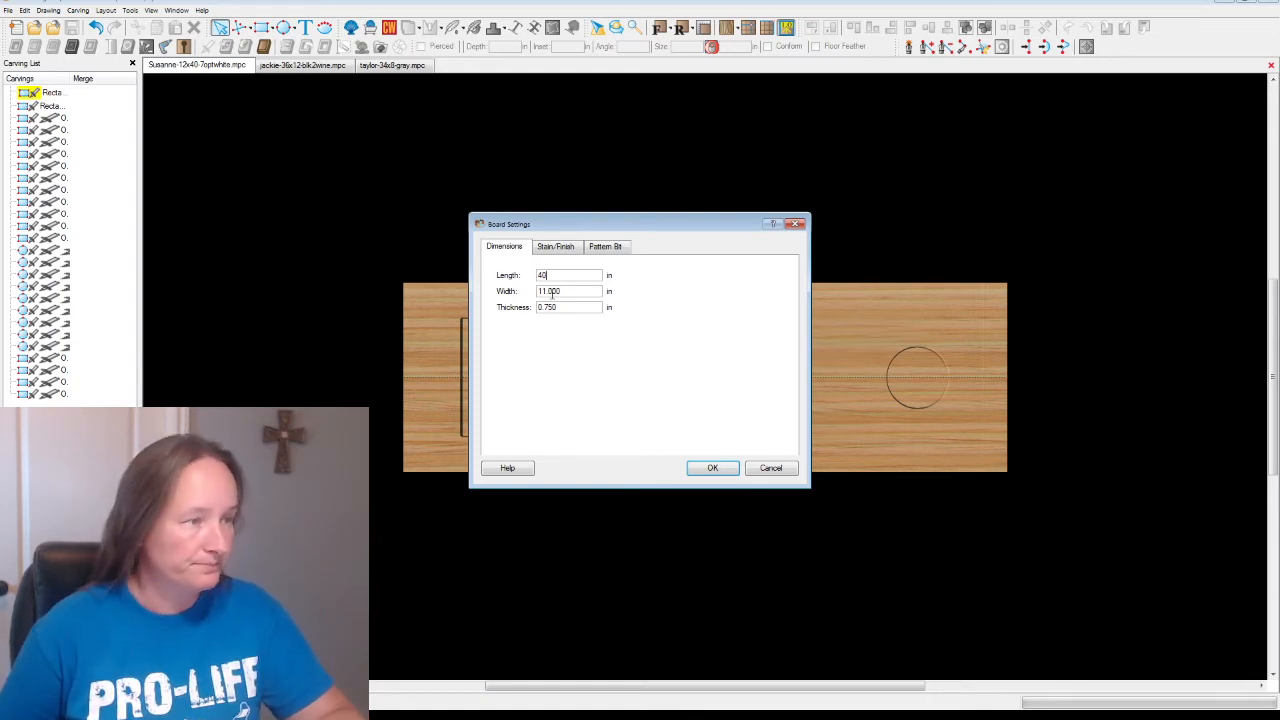
drag(560, 291, 552, 291)
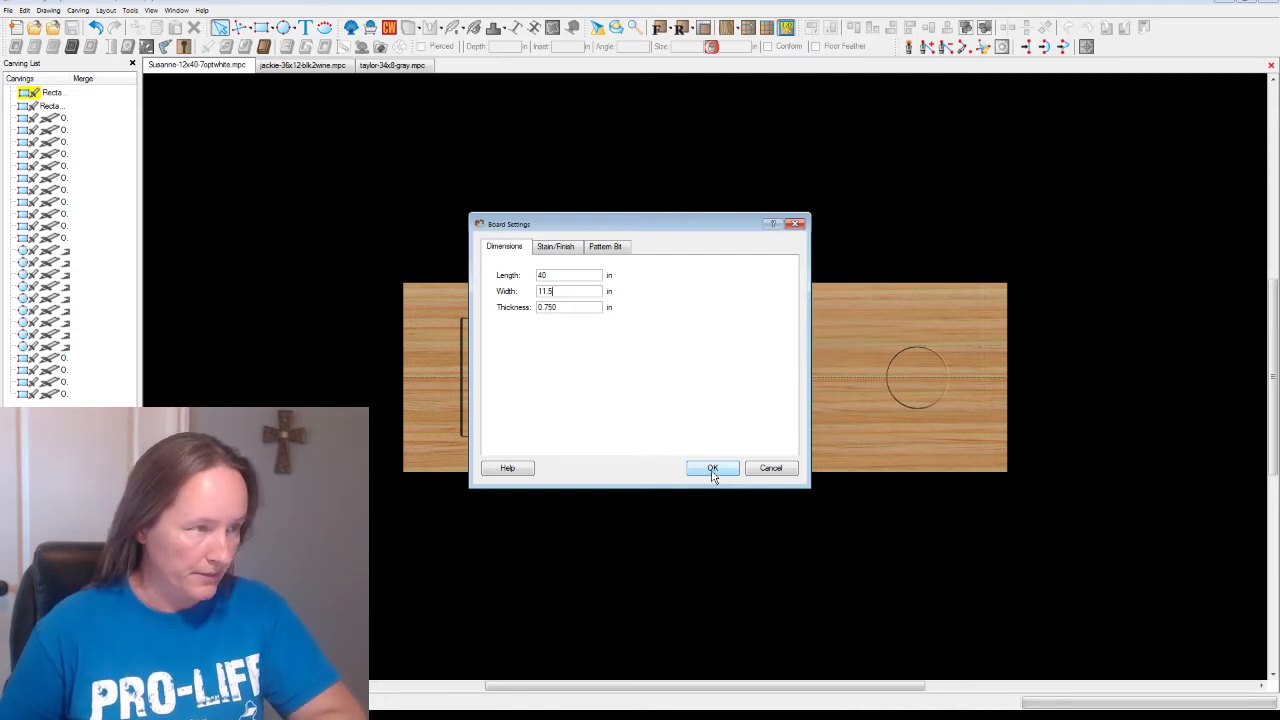
click(555, 250)
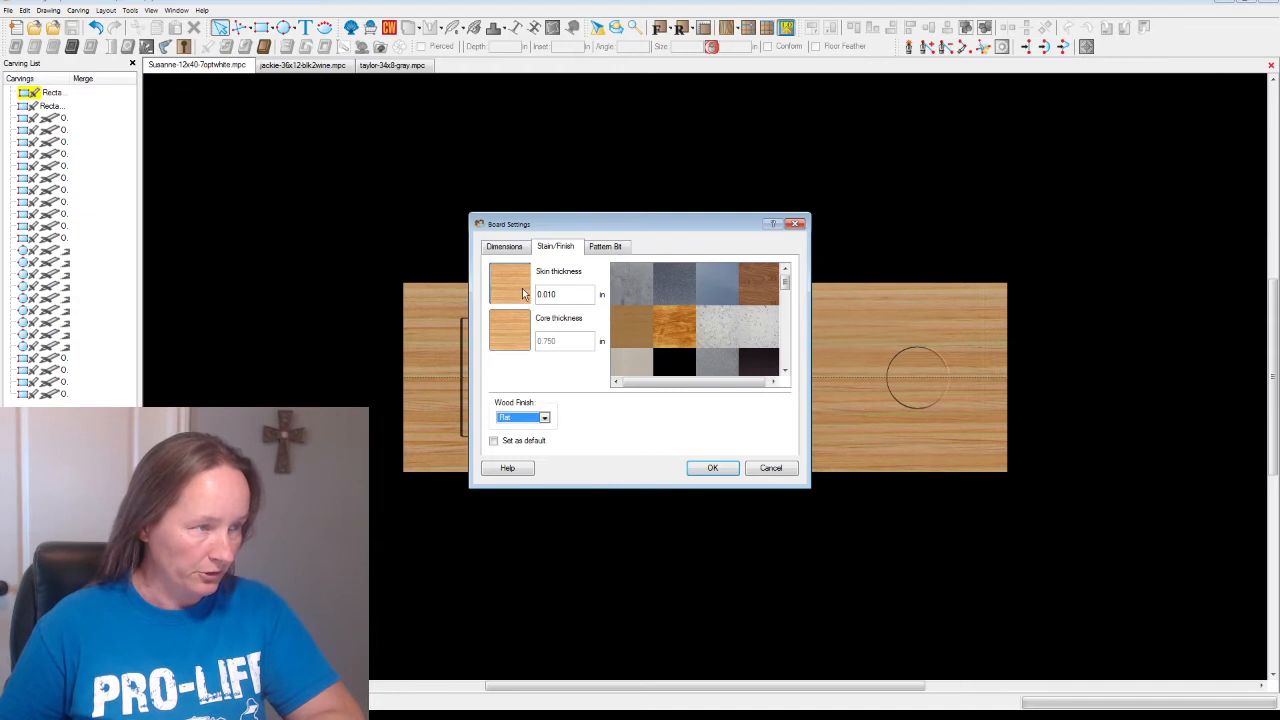
drag(785, 284, 788, 368)
click(710, 362)
click(511, 340)
click(722, 368)
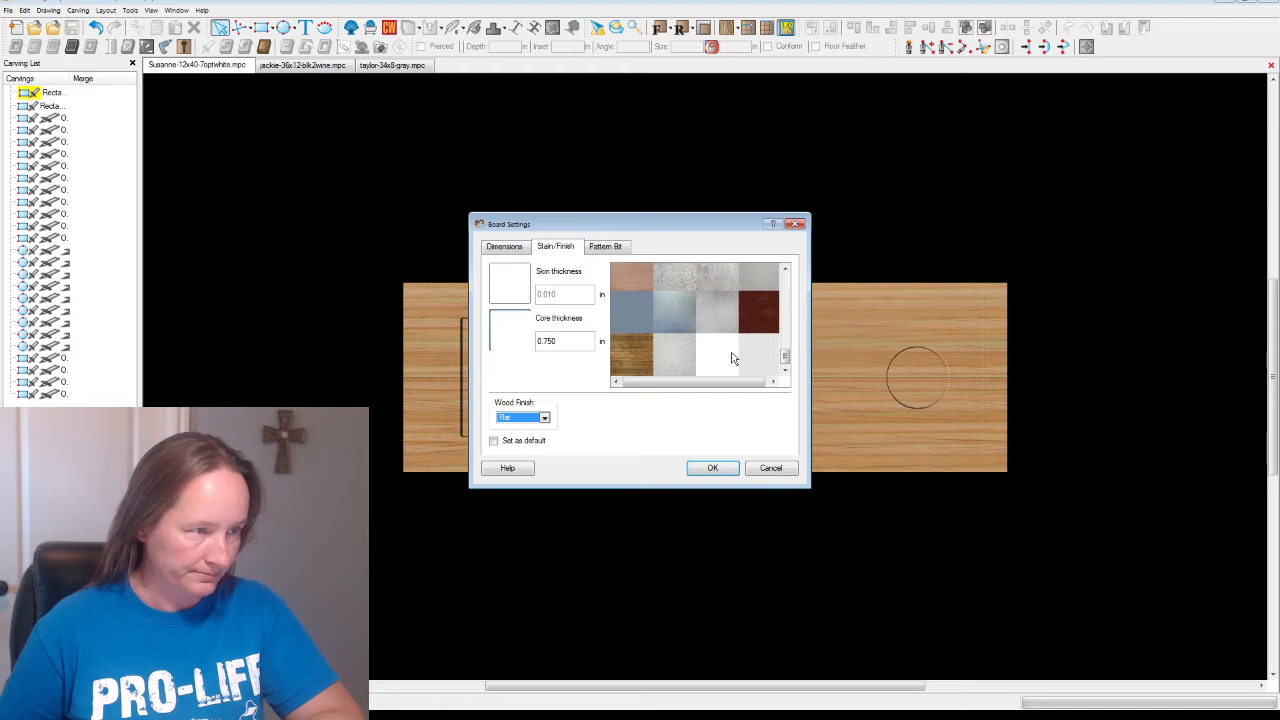
click(712, 469)
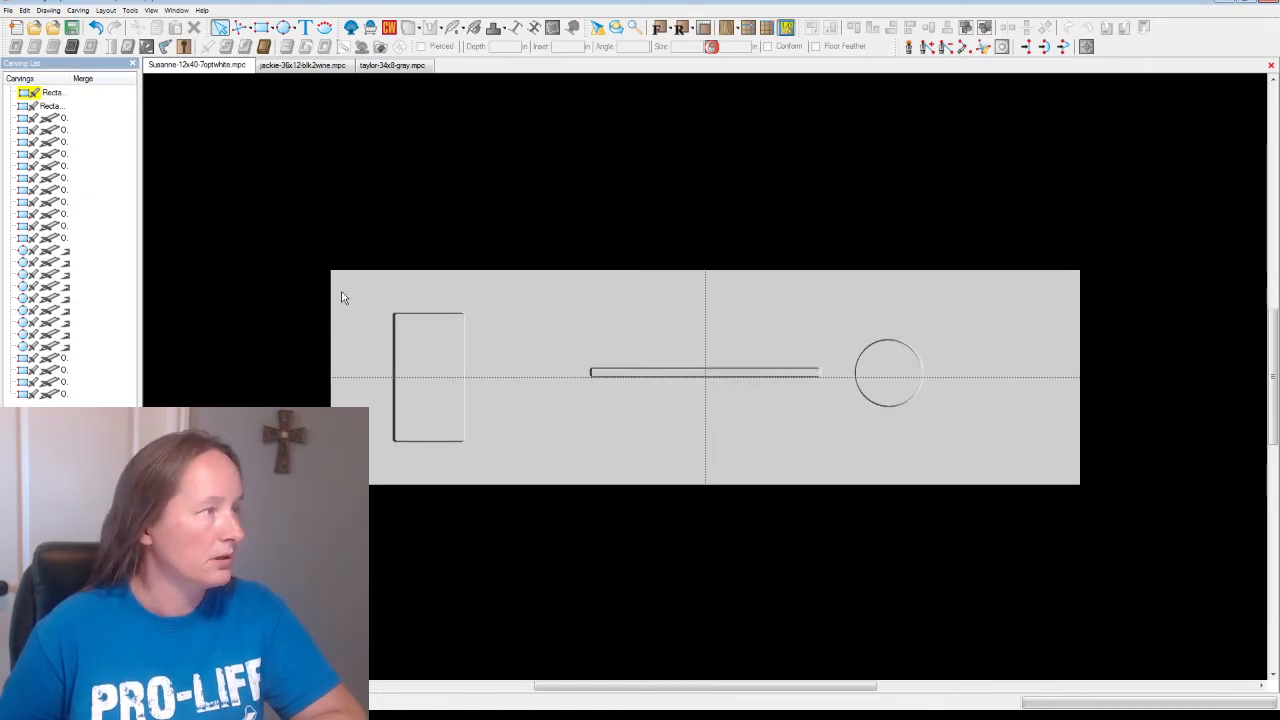
Unhide the first rectangle in the carving list, the narrow pocket near the board's left end.
click(47, 93)
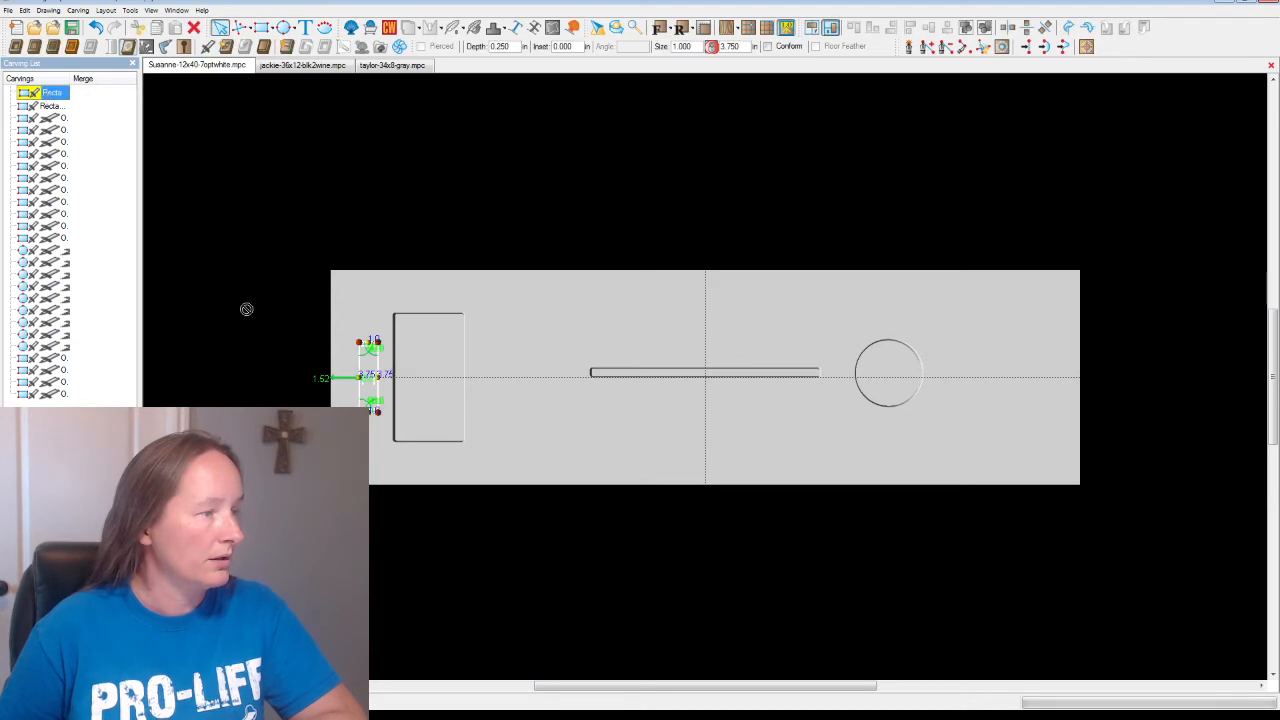
right_click(53, 93)
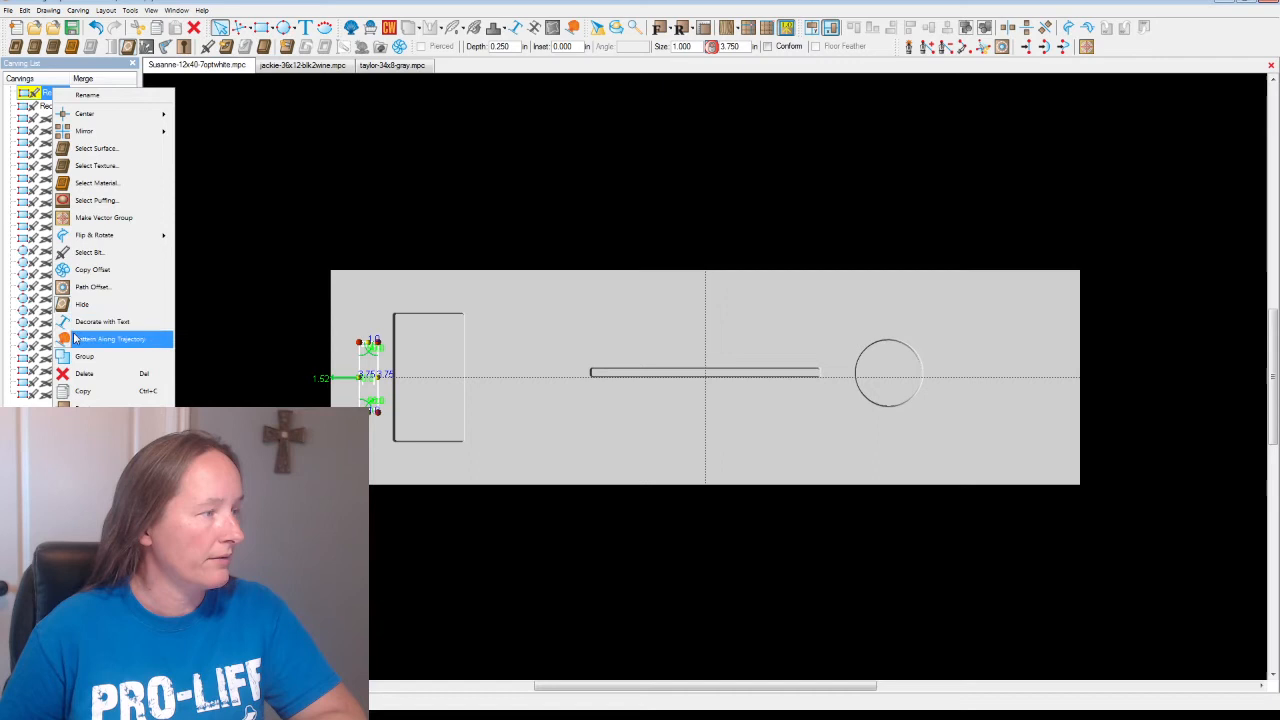
click(86, 304)
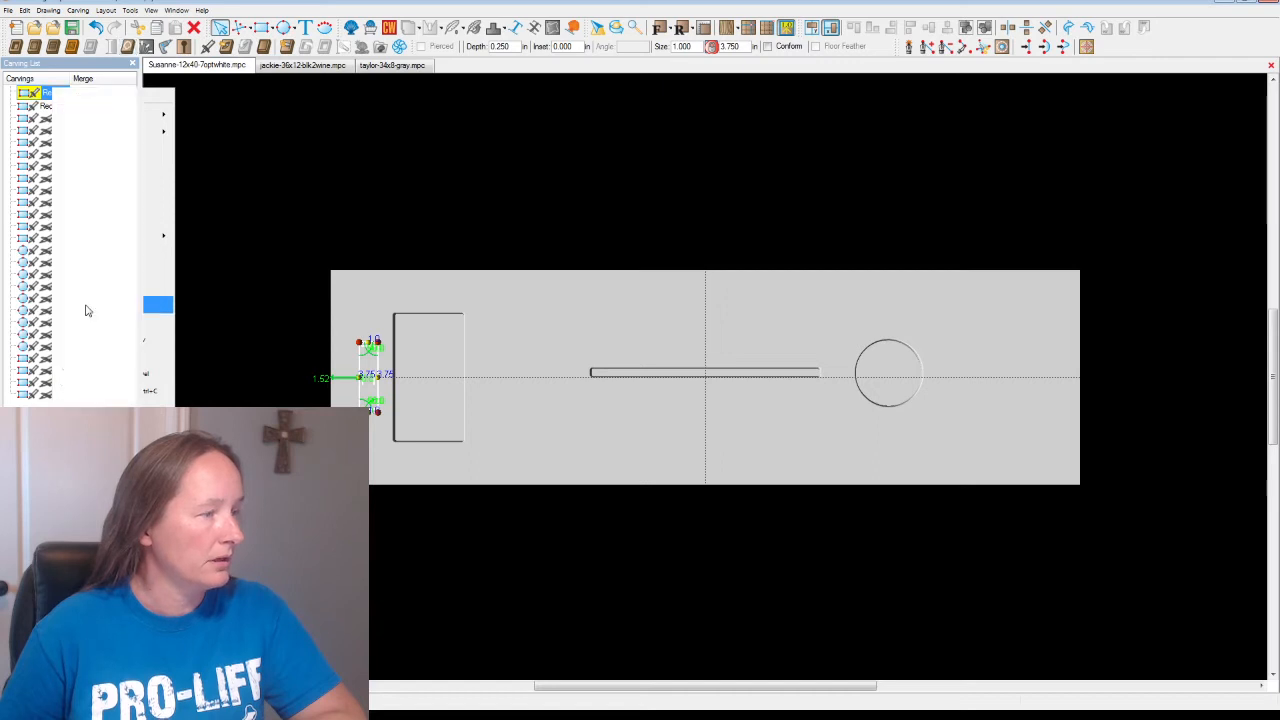
Move all nested rectangles of the large rectangular pocket together along the centerline, farther from the narrow pocket.
click(480, 313)
drag(378, 299, 512, 480)
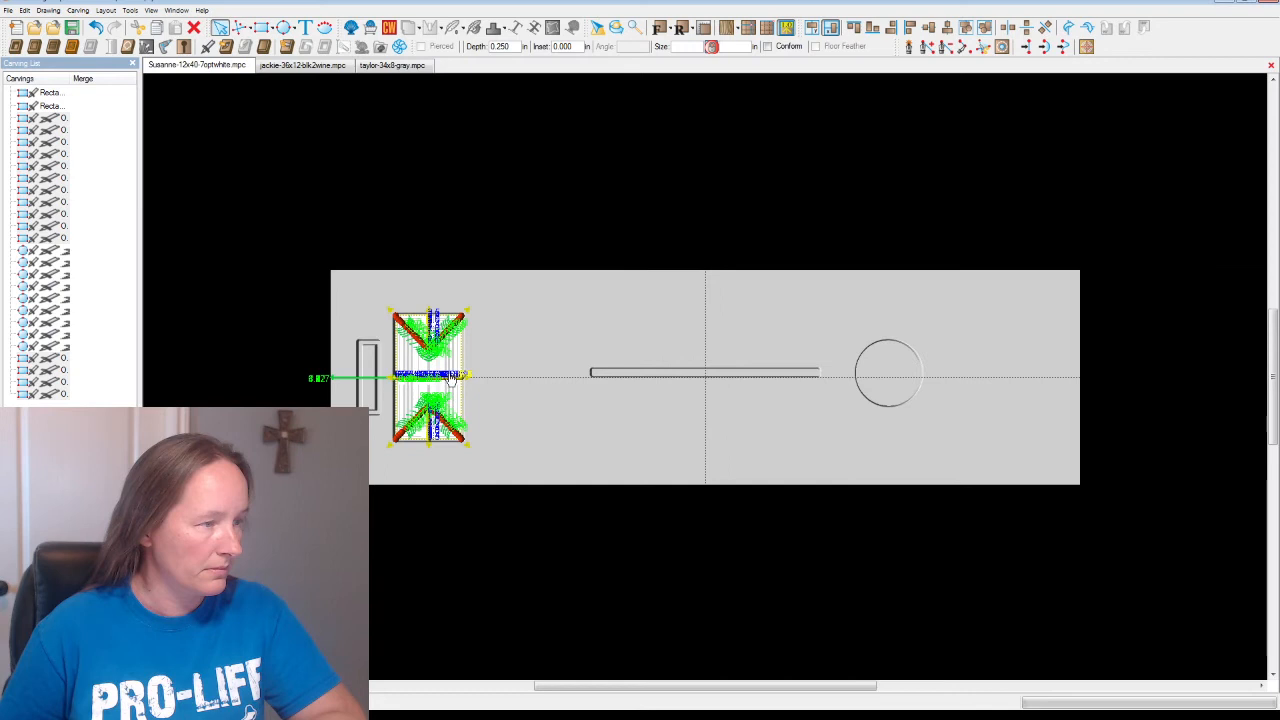
drag(455, 378, 479, 378)
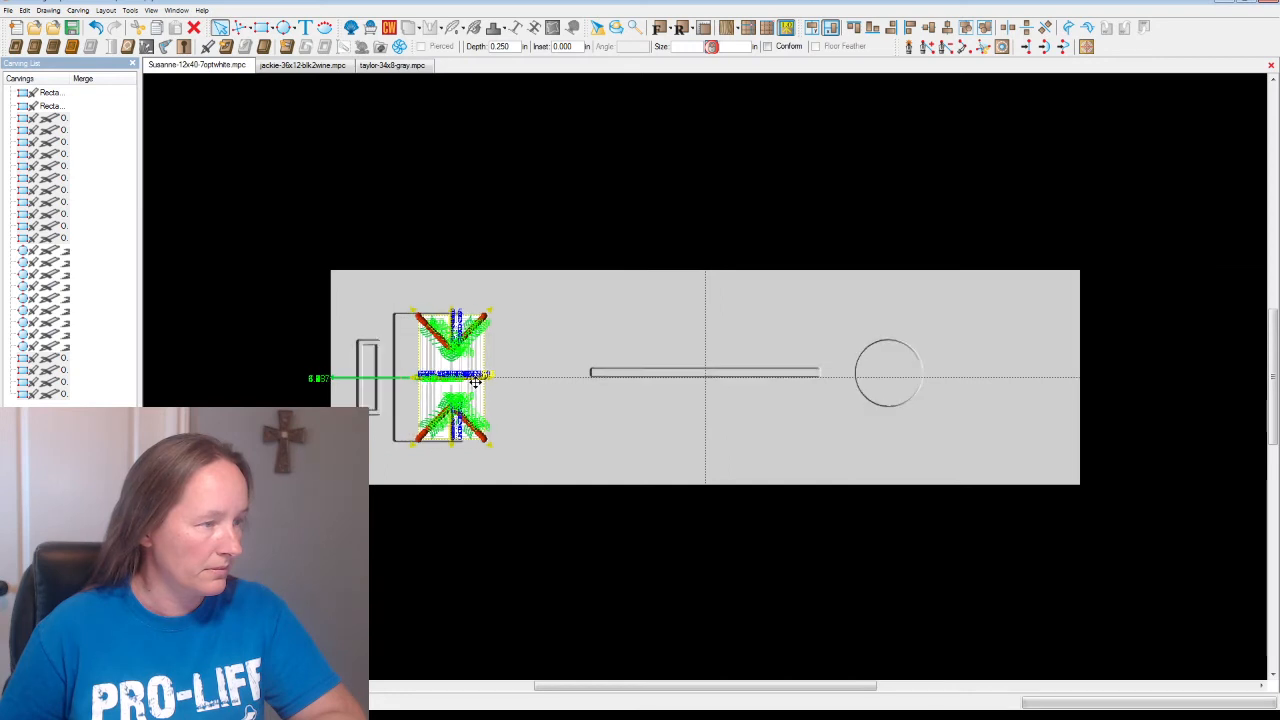
Show the grid lines and move the nested circle pocket along the centerline toward the board's right end.
click(151, 10)
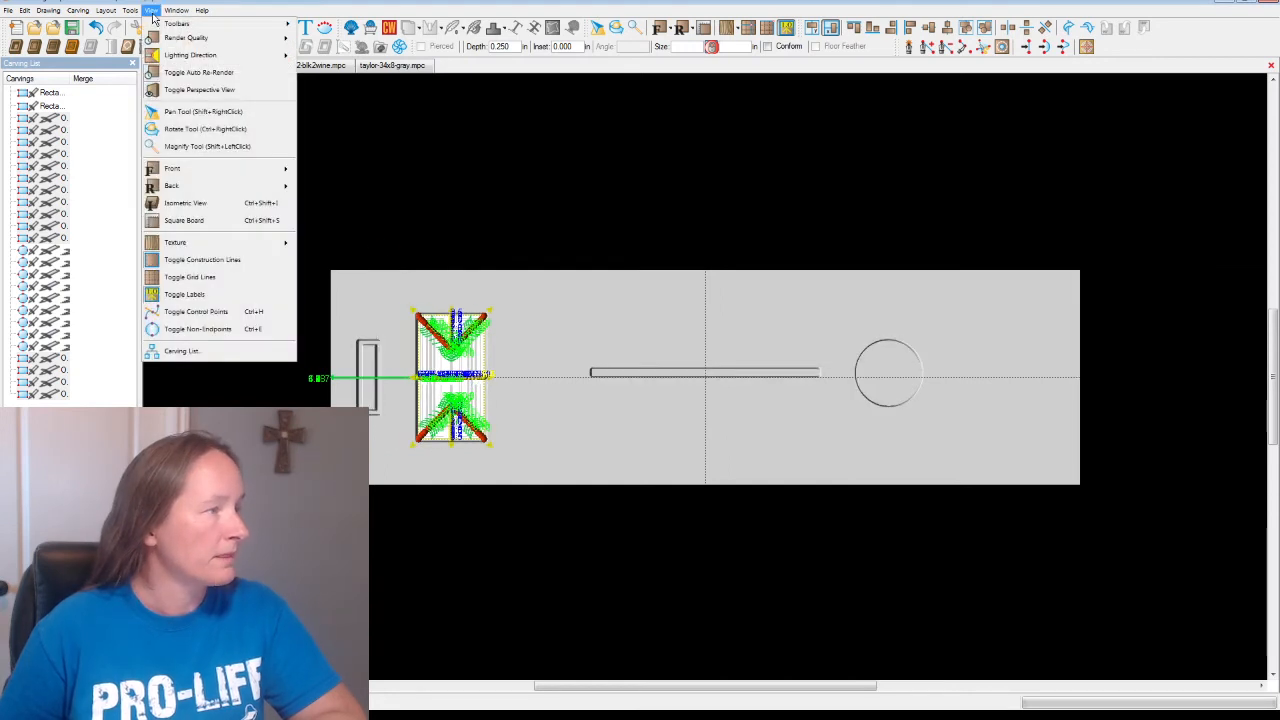
click(214, 277)
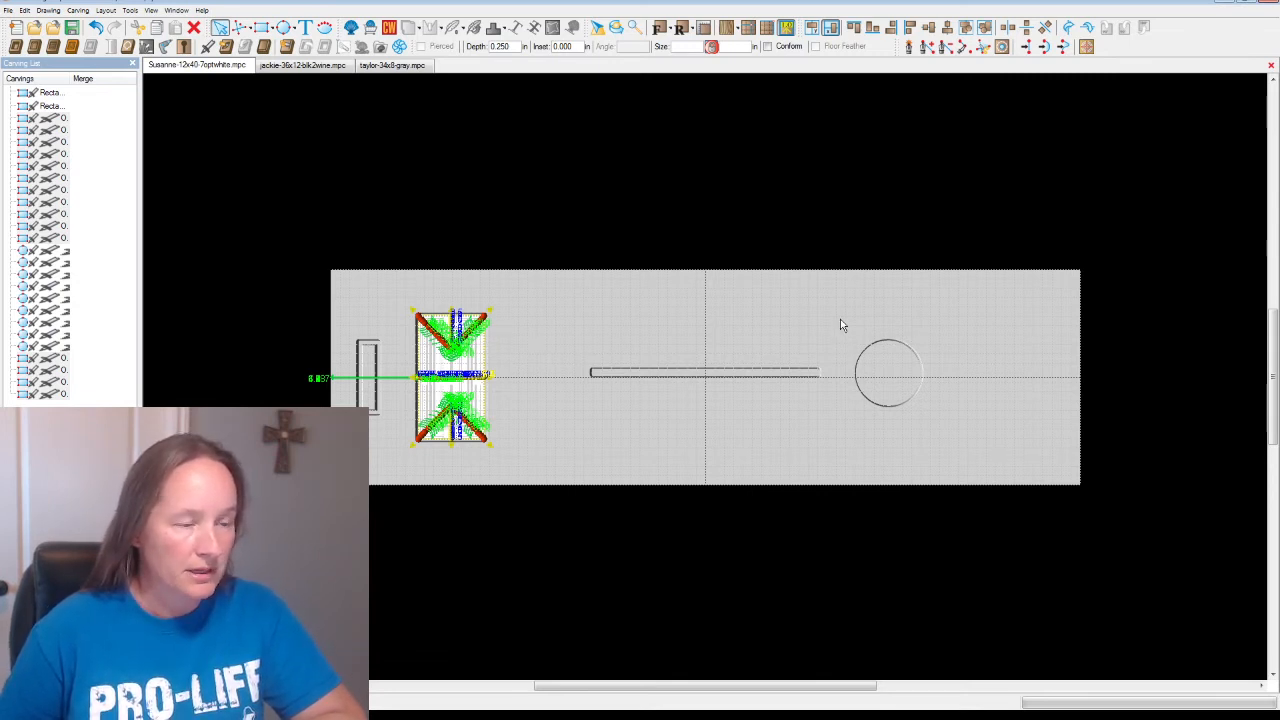
click(886, 371)
drag(909, 388, 1006, 392)
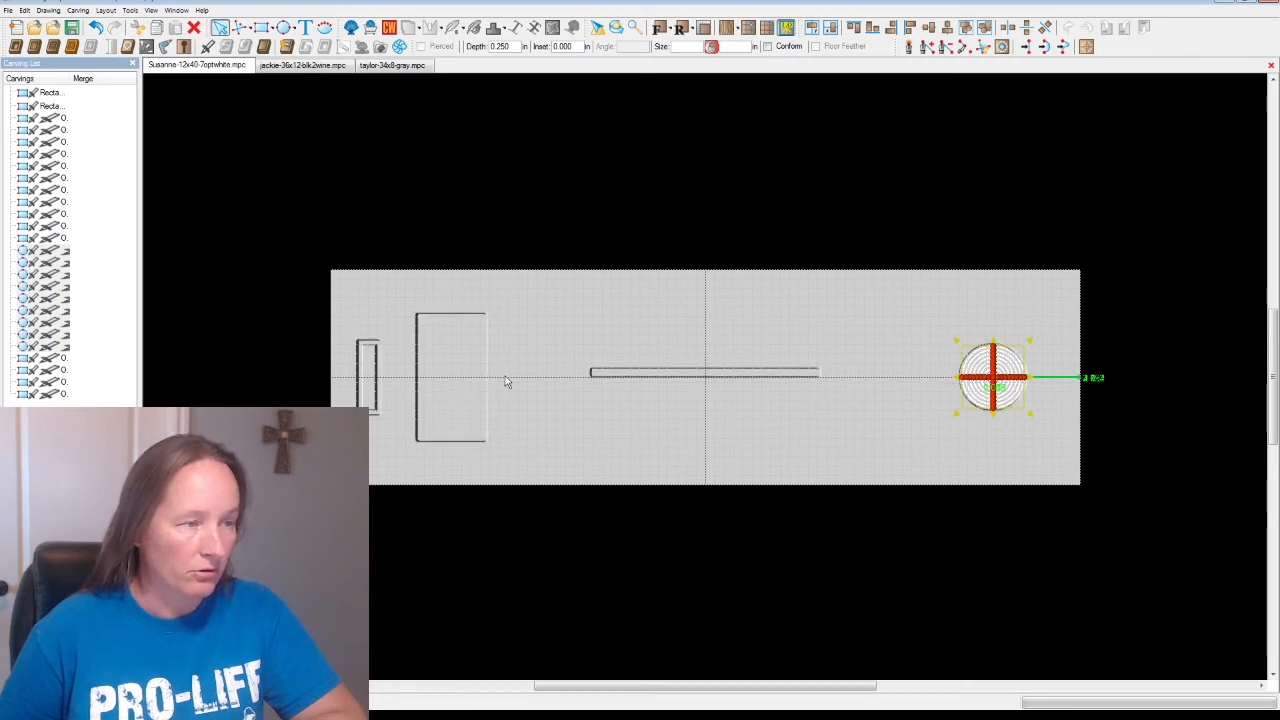
click(665, 374)
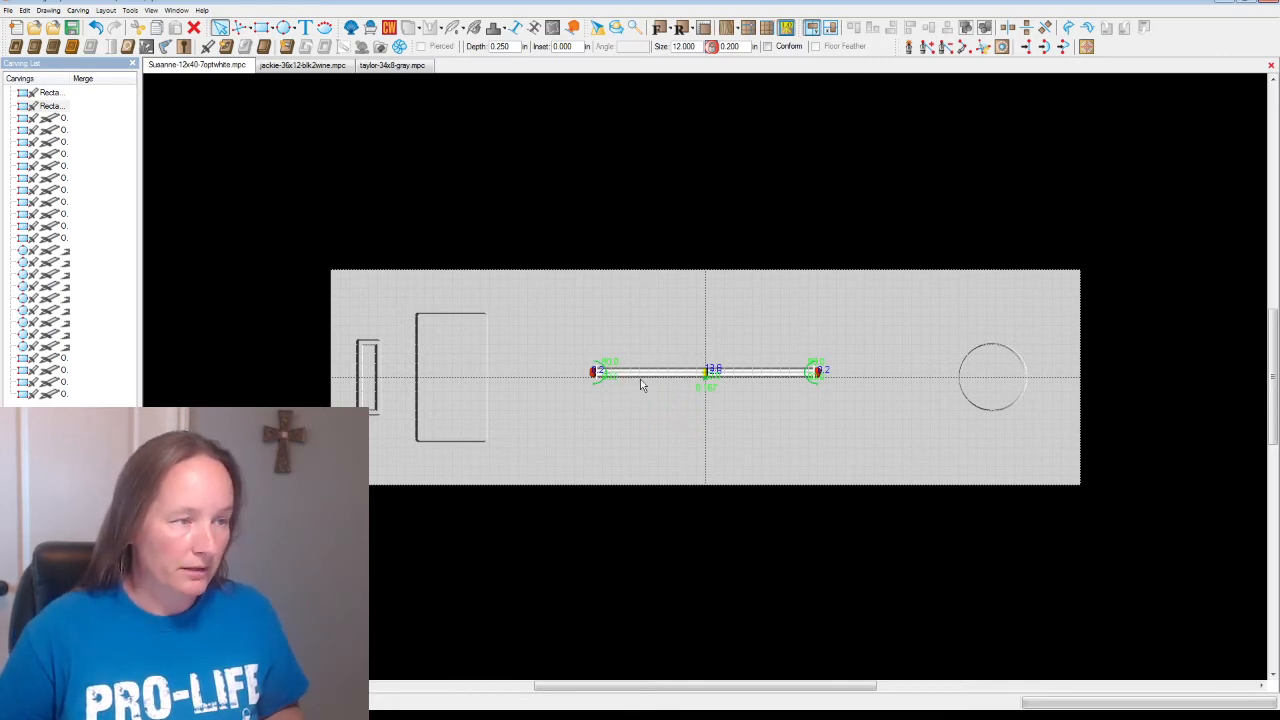
click(780, 428)
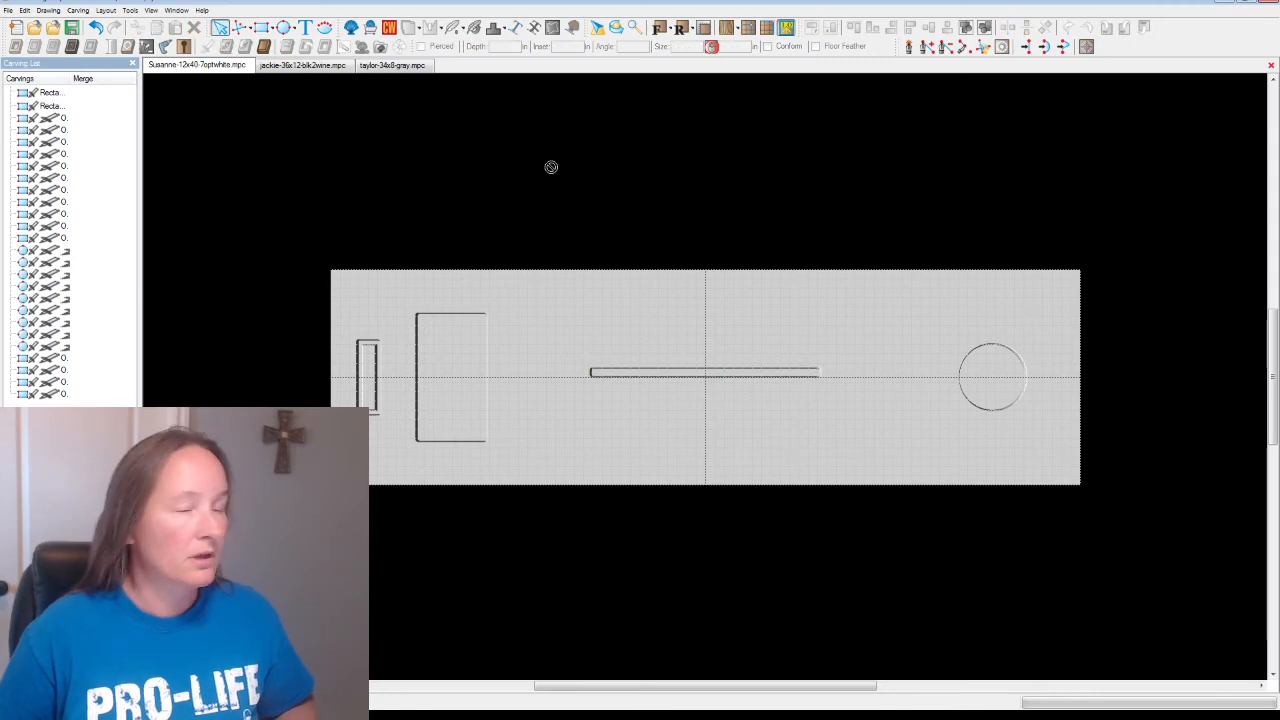
Copy the lower keyhole-shaped circle and slot from the 36x12 board into the 40-inch board, placing it on the lower edge near the large circle.
click(289, 65)
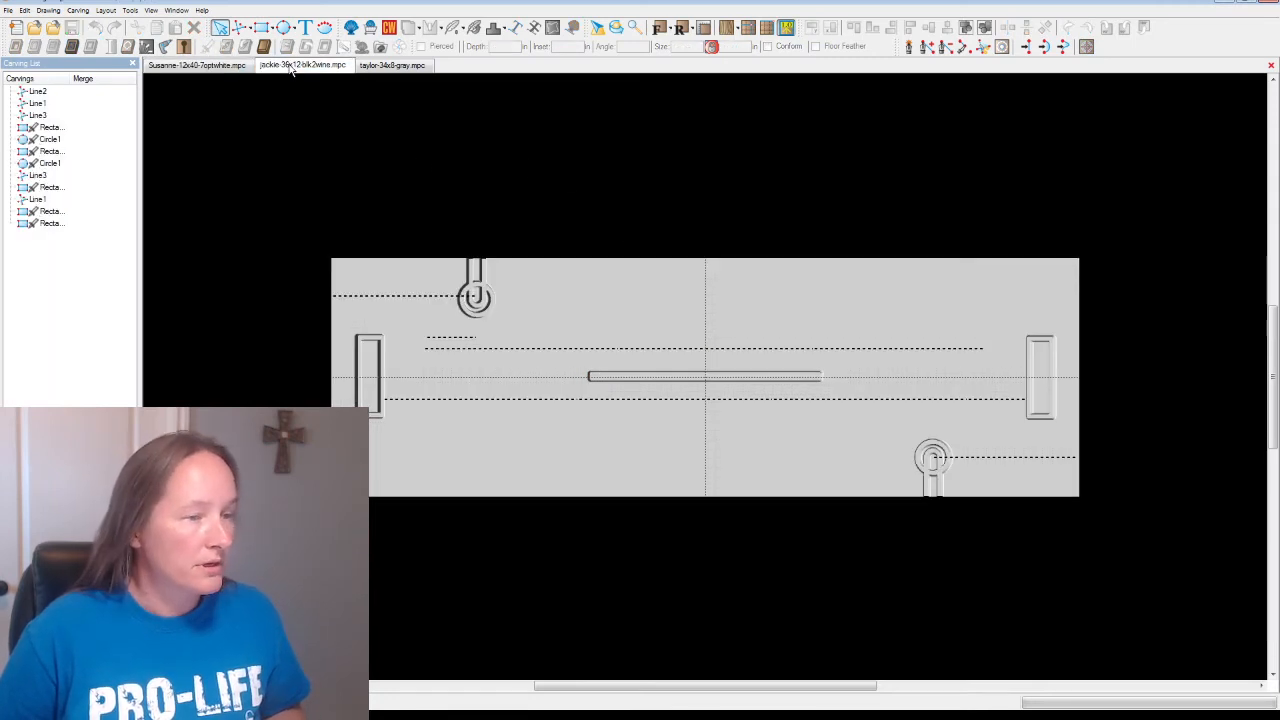
click(955, 468)
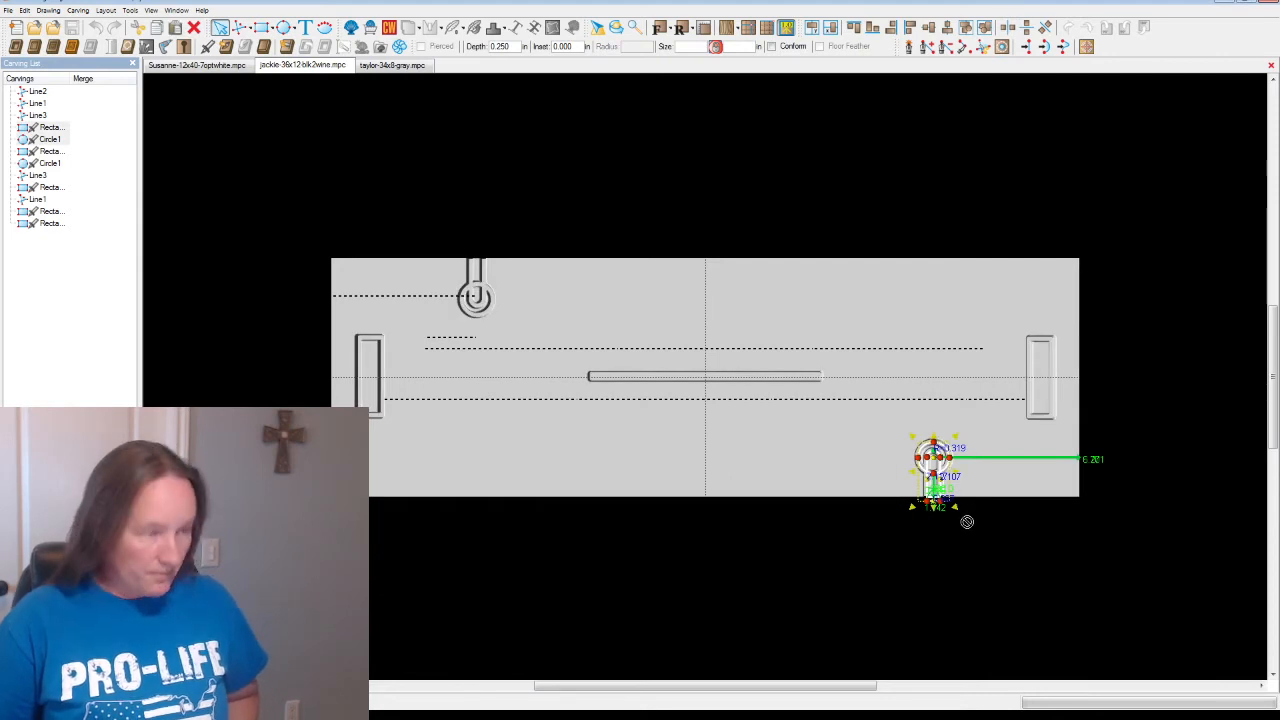
click(191, 67)
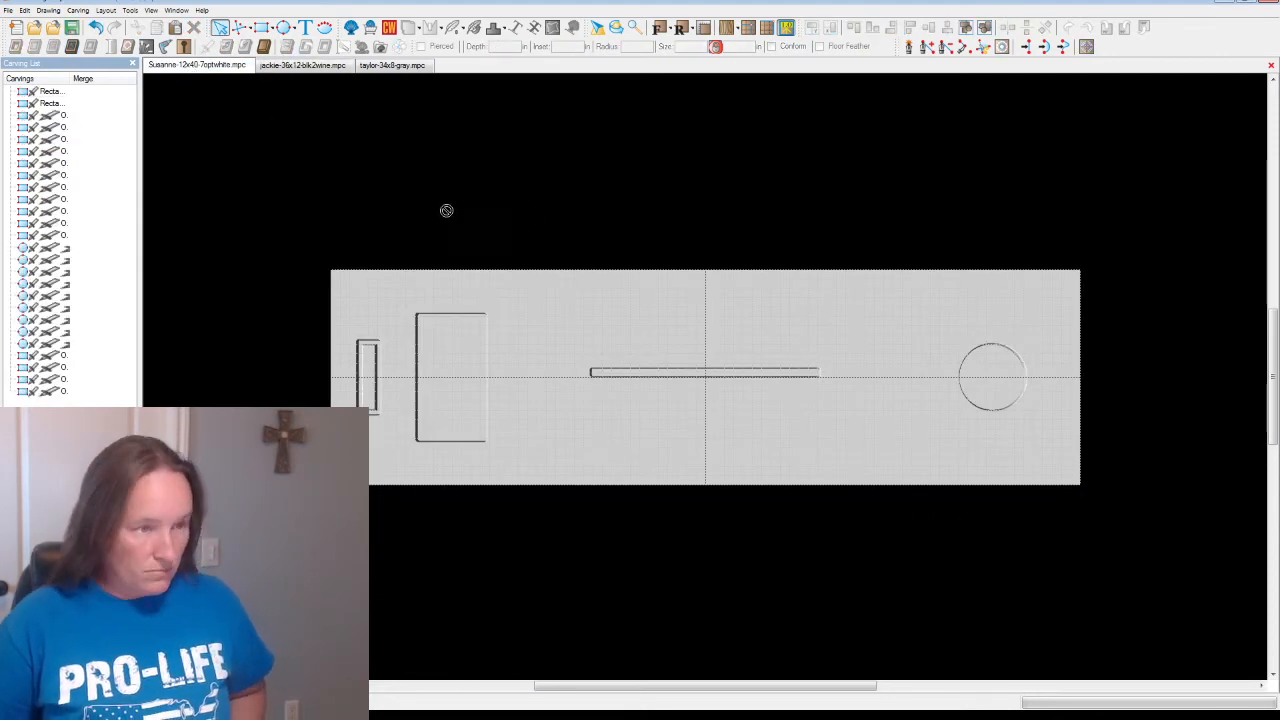
key(ctrl+v)
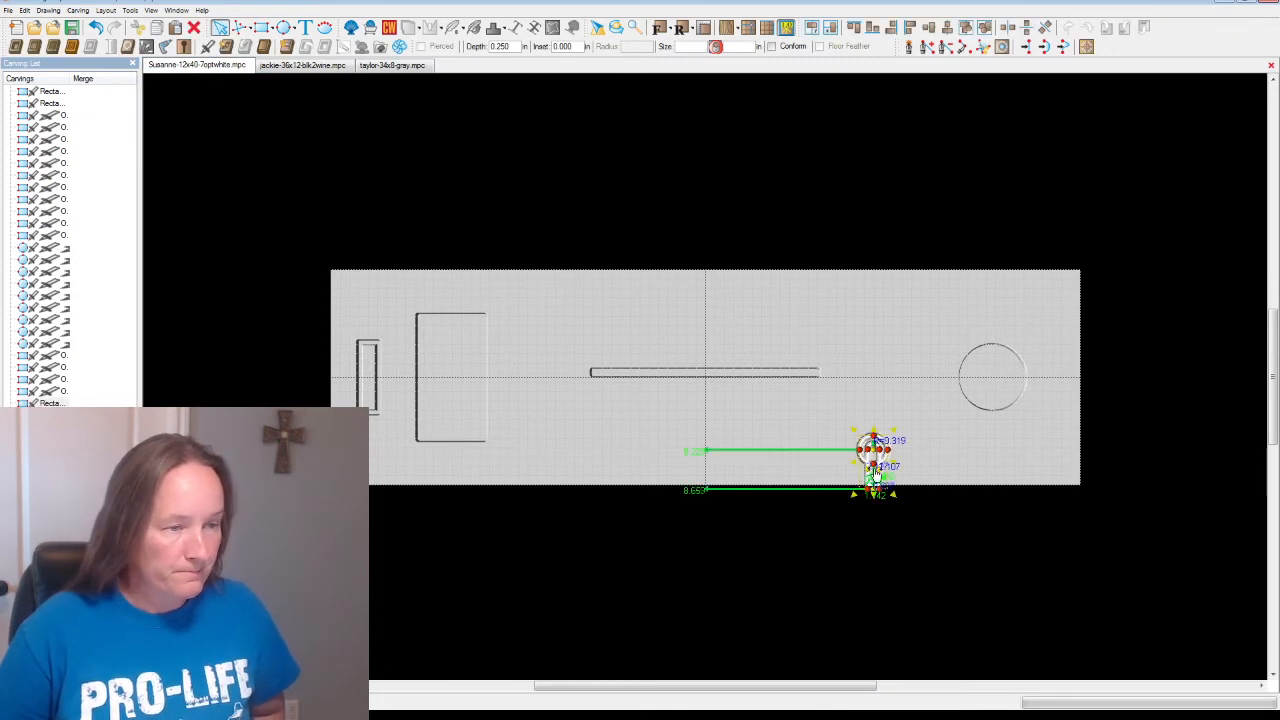
drag(872, 452, 905, 452)
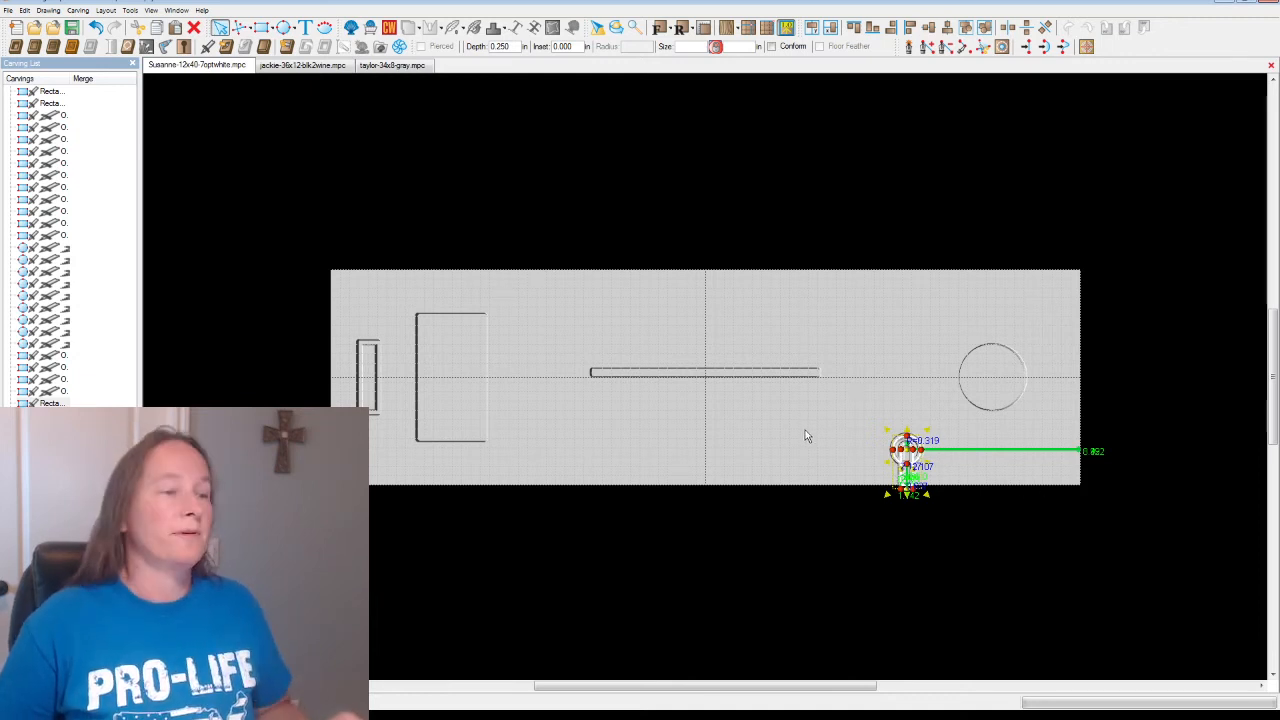
click(826, 399)
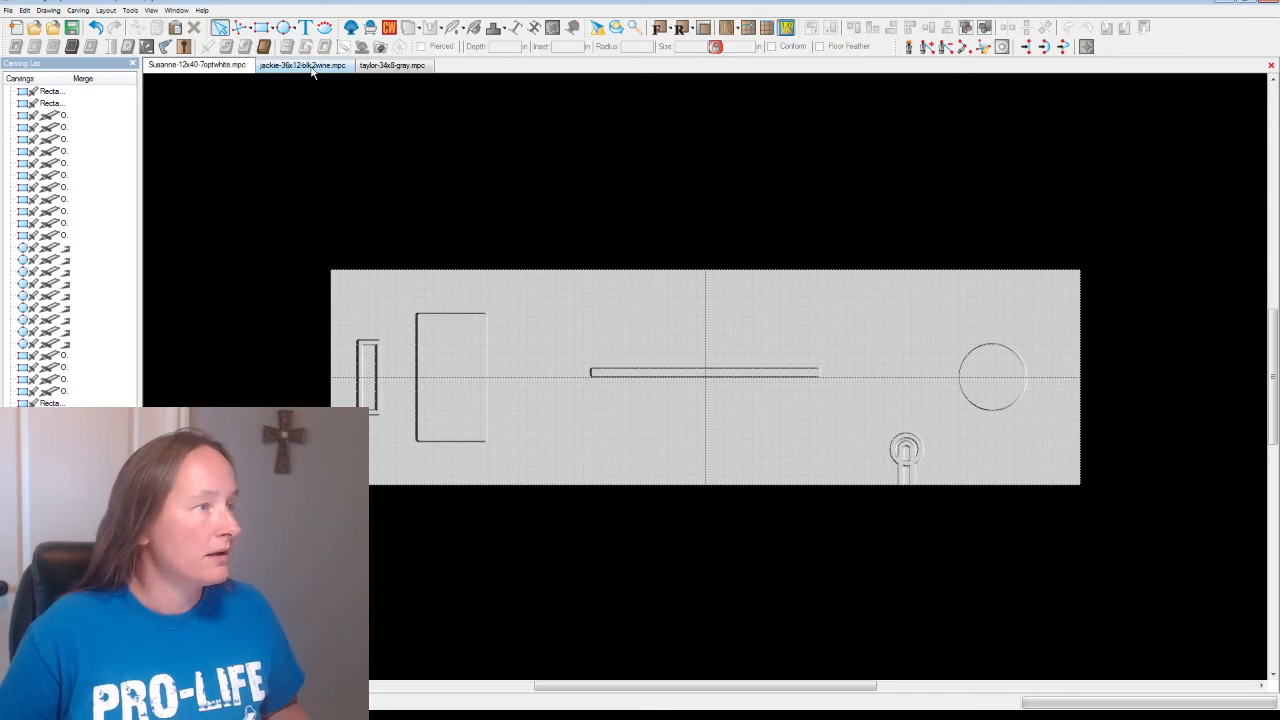
In the 34x8 board file, move the lone small circle between the two at the right end and copy all three circles.
click(385, 66)
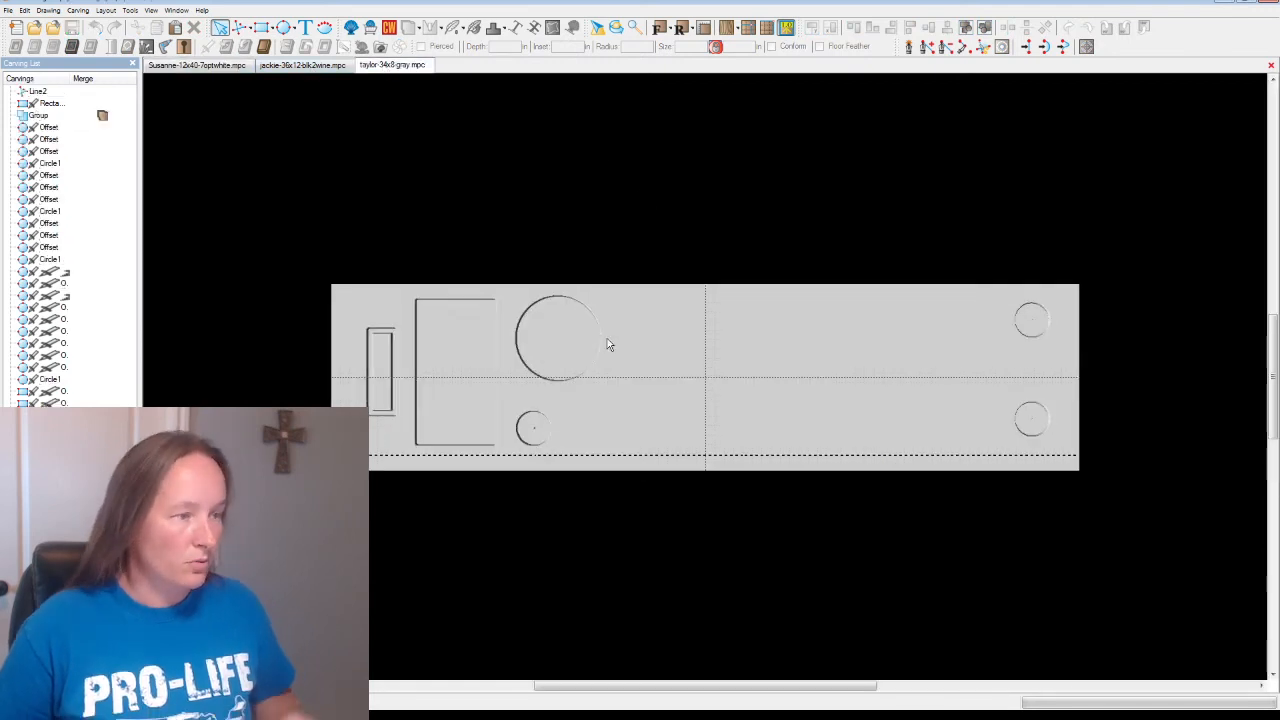
click(530, 428)
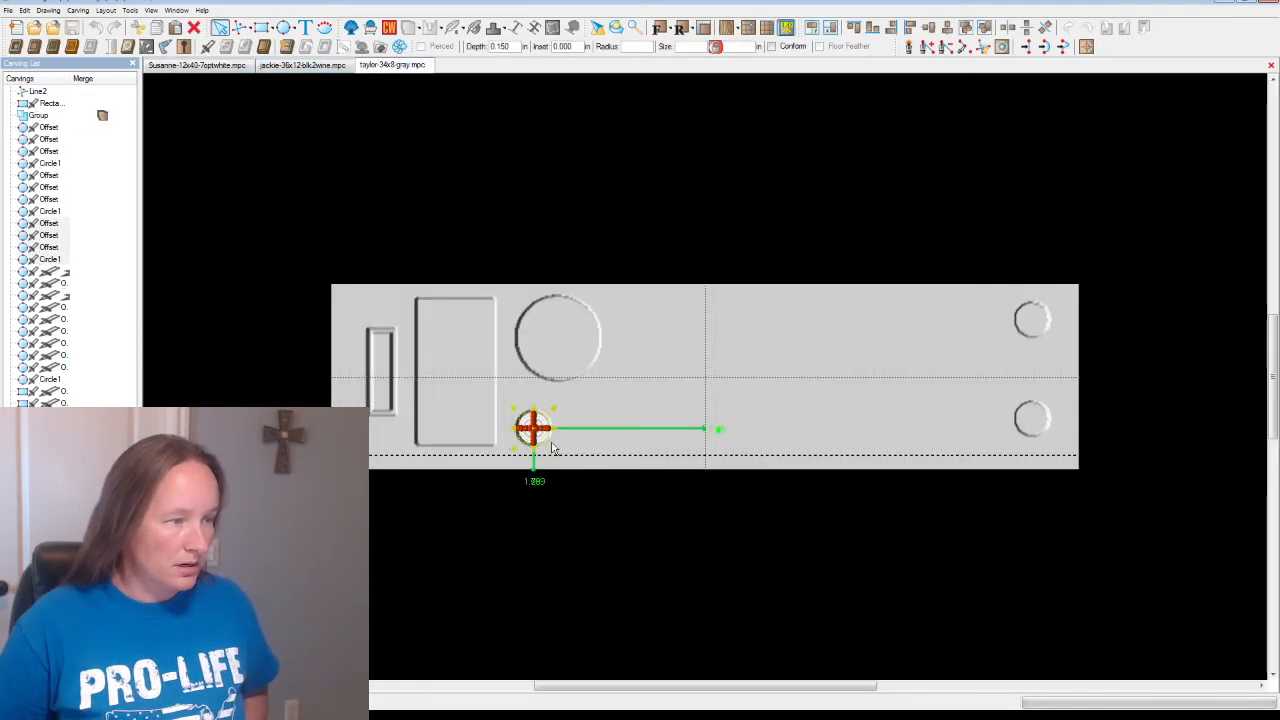
mouse_move(540, 435)
mouse_down()
mouse_move(748, 380)
mouse_move(783, 423)
mouse_move(1042, 378)
mouse_up()
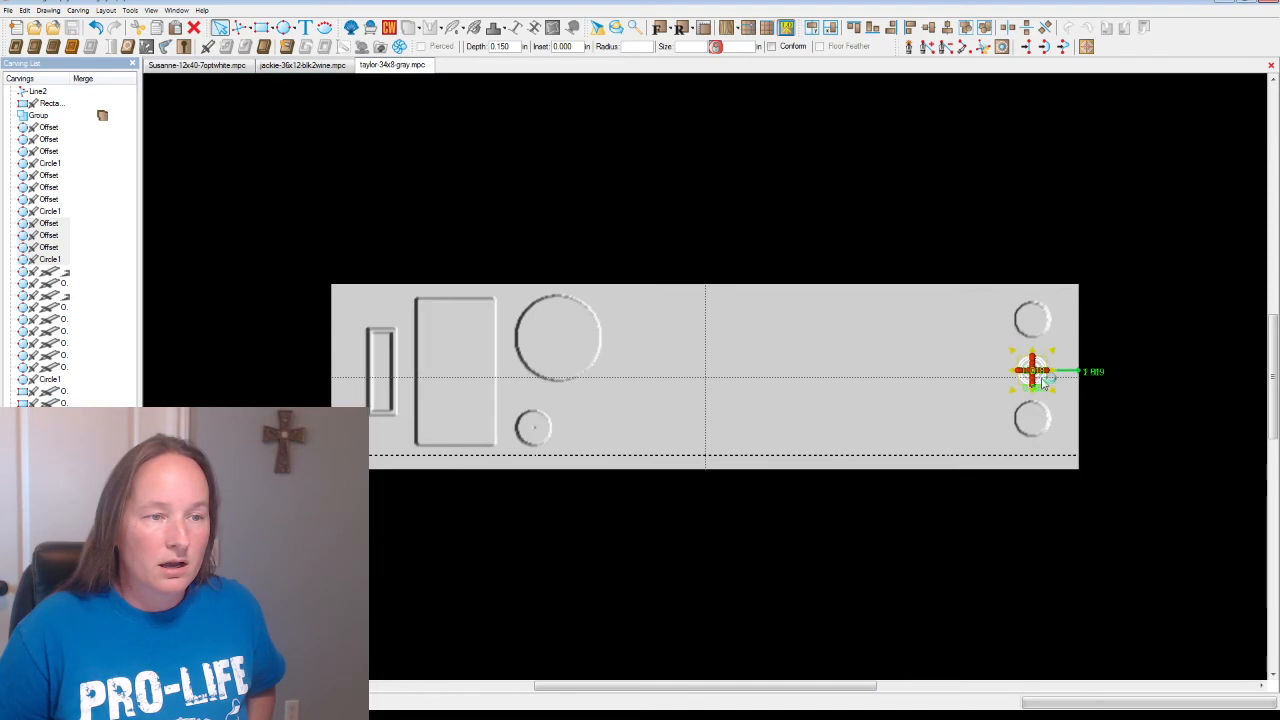
click(972, 355)
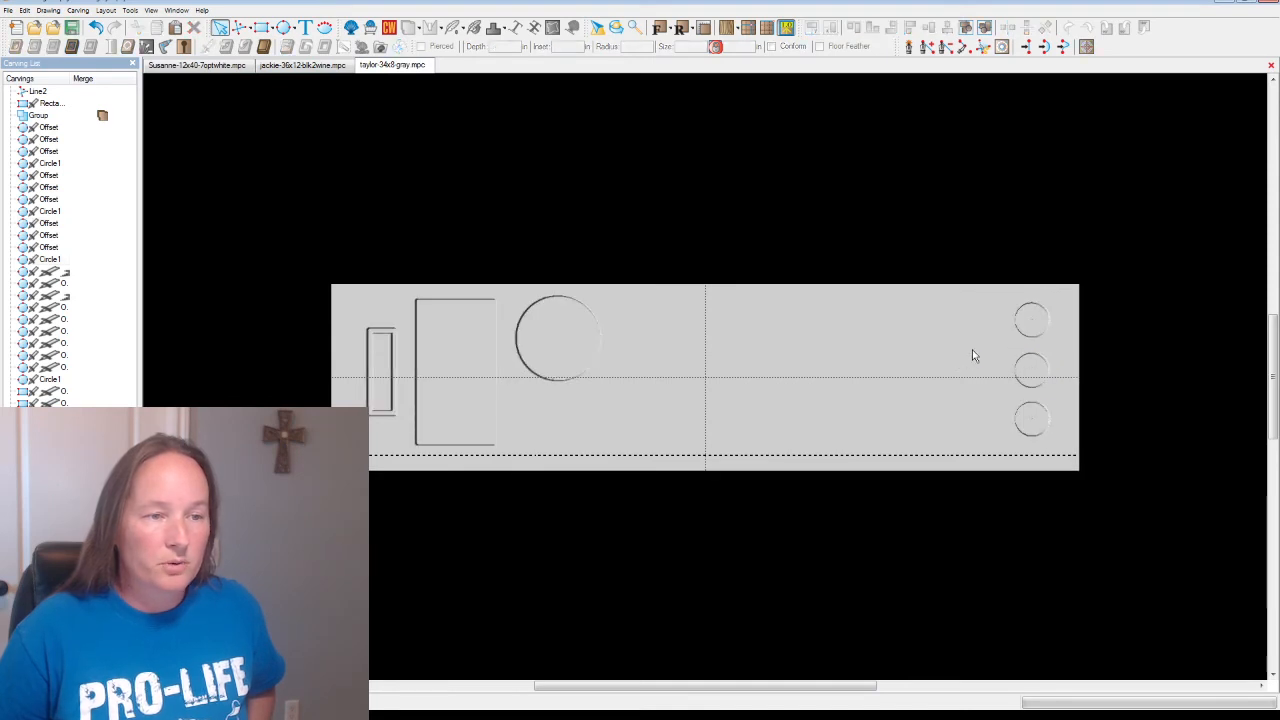
drag(1006, 292, 1069, 425)
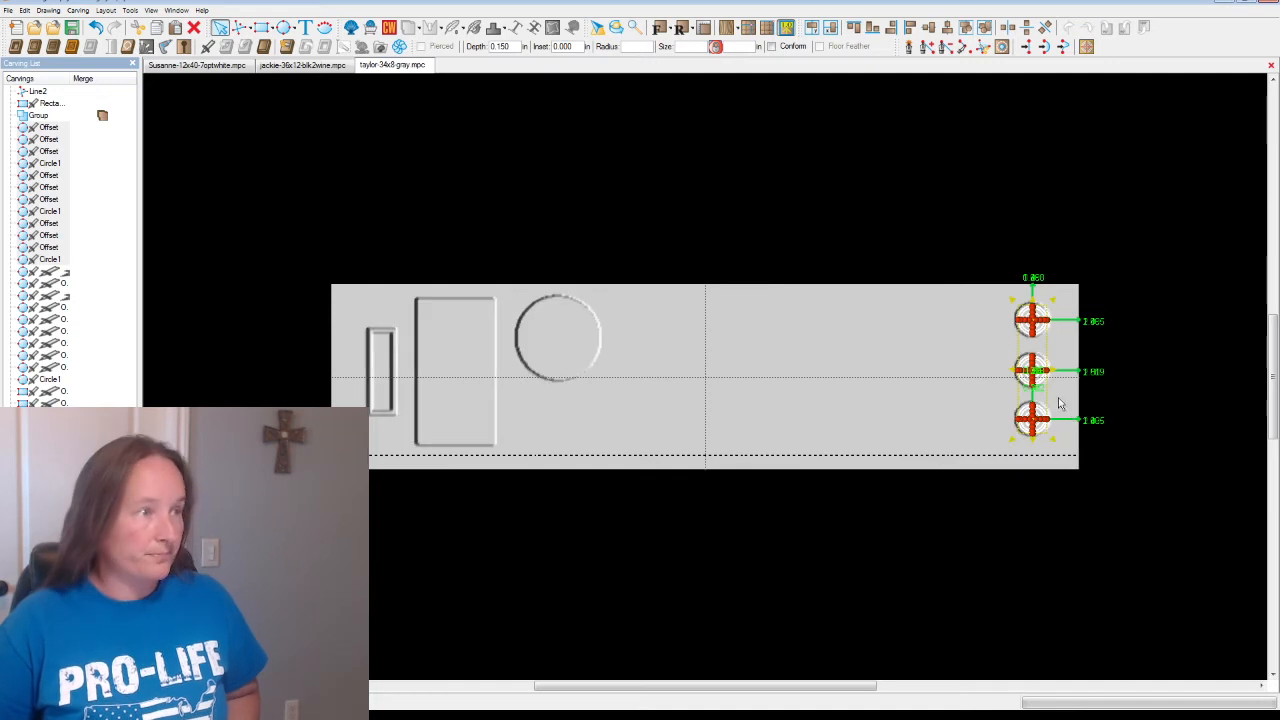
click(212, 66)
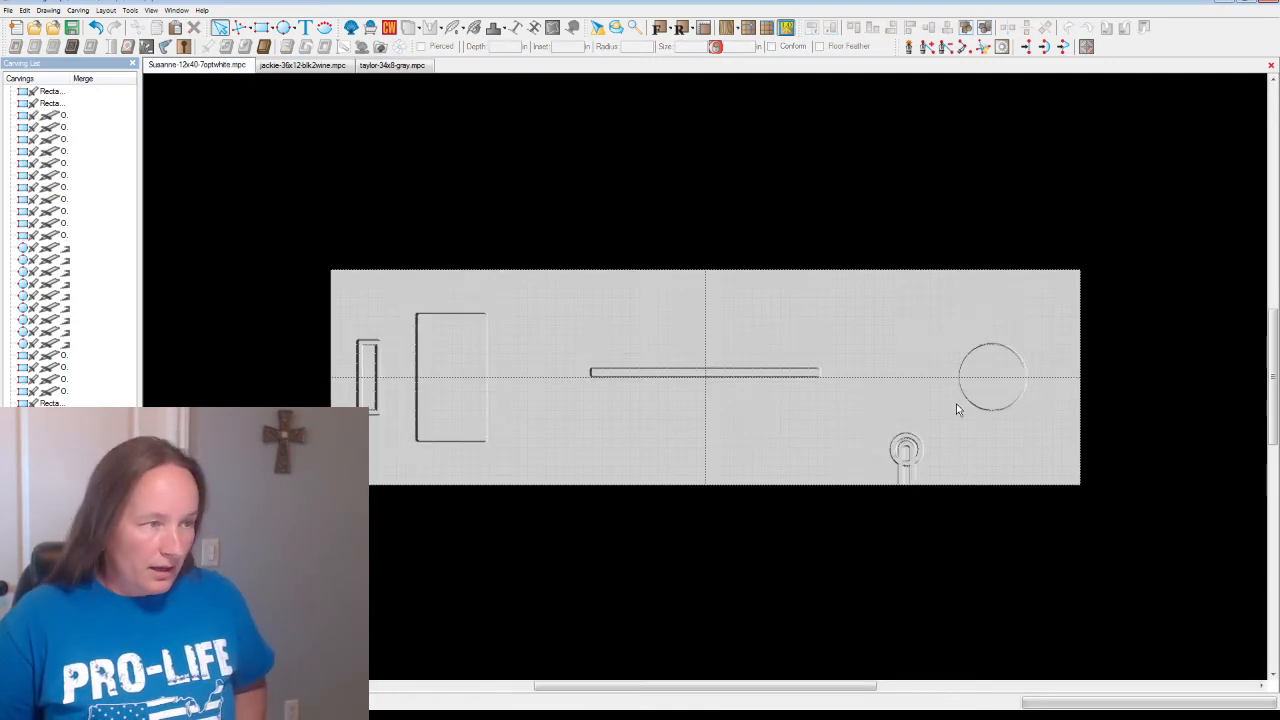
Shift the 40-inch board's large circle to about 6.3 in from the right end and paste the three small circles beside it, centered vertically.
drag(944, 316, 981, 393)
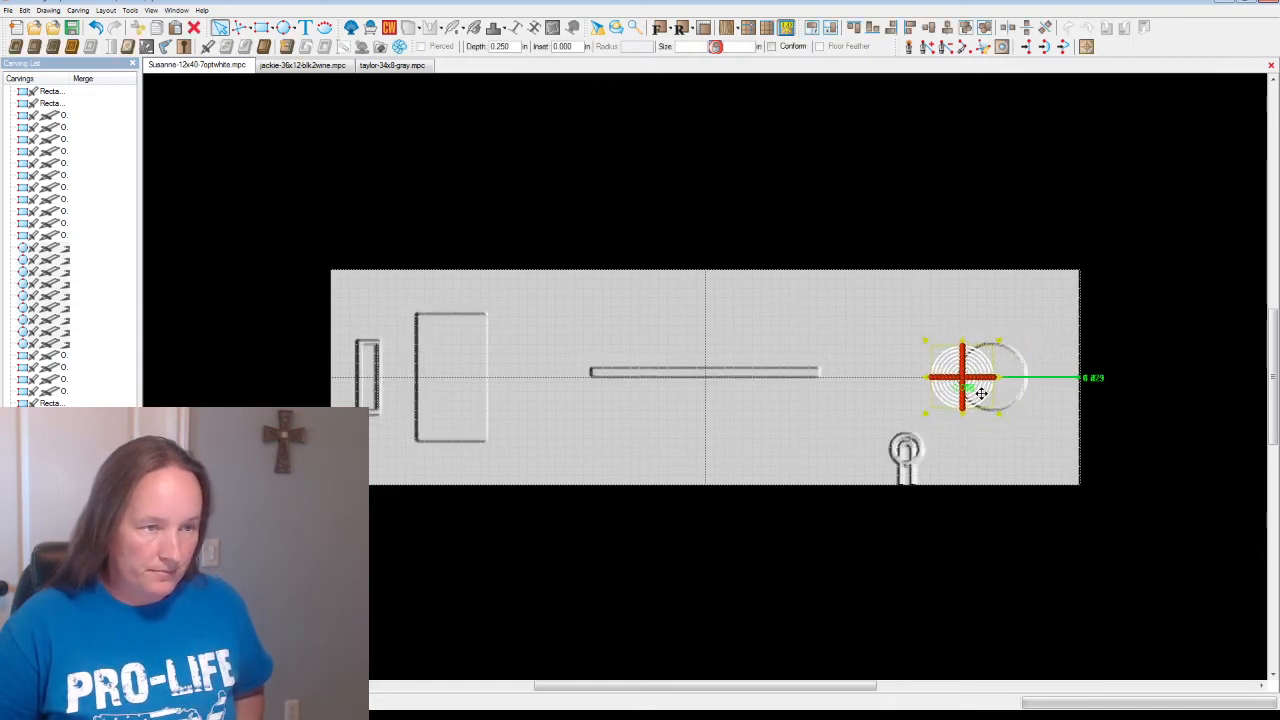
click(818, 340)
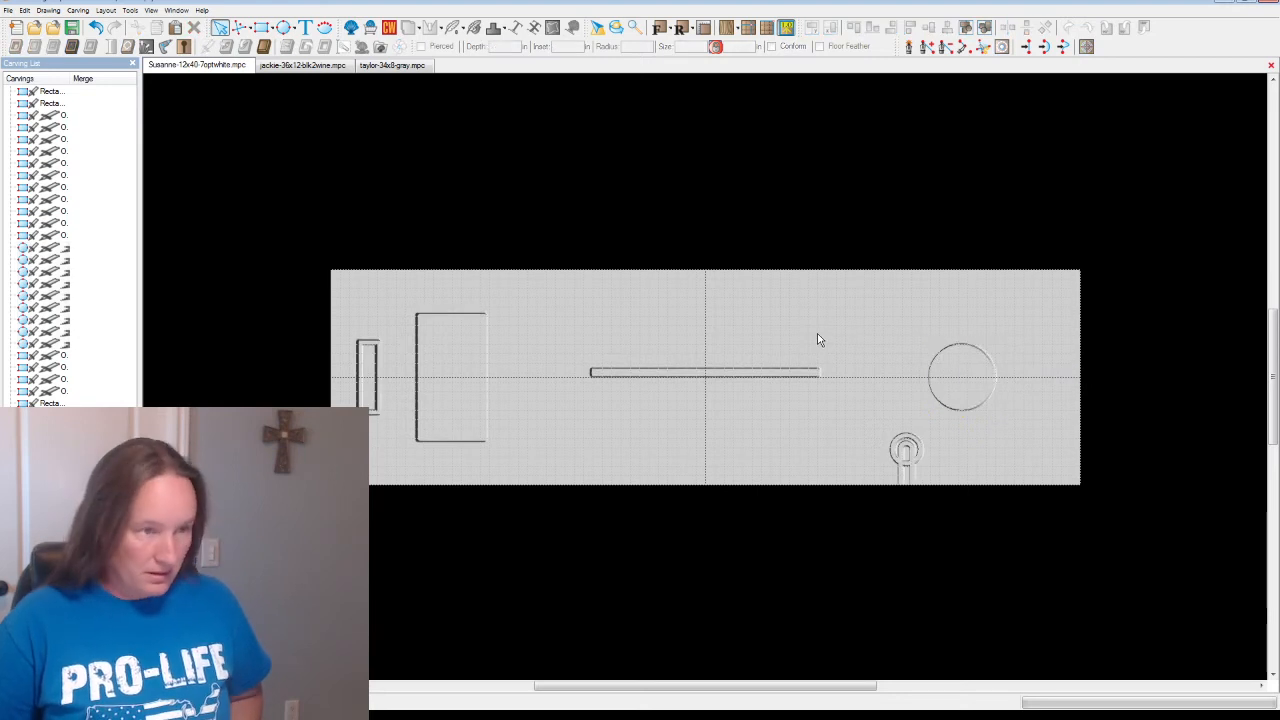
key(ctrl+v)
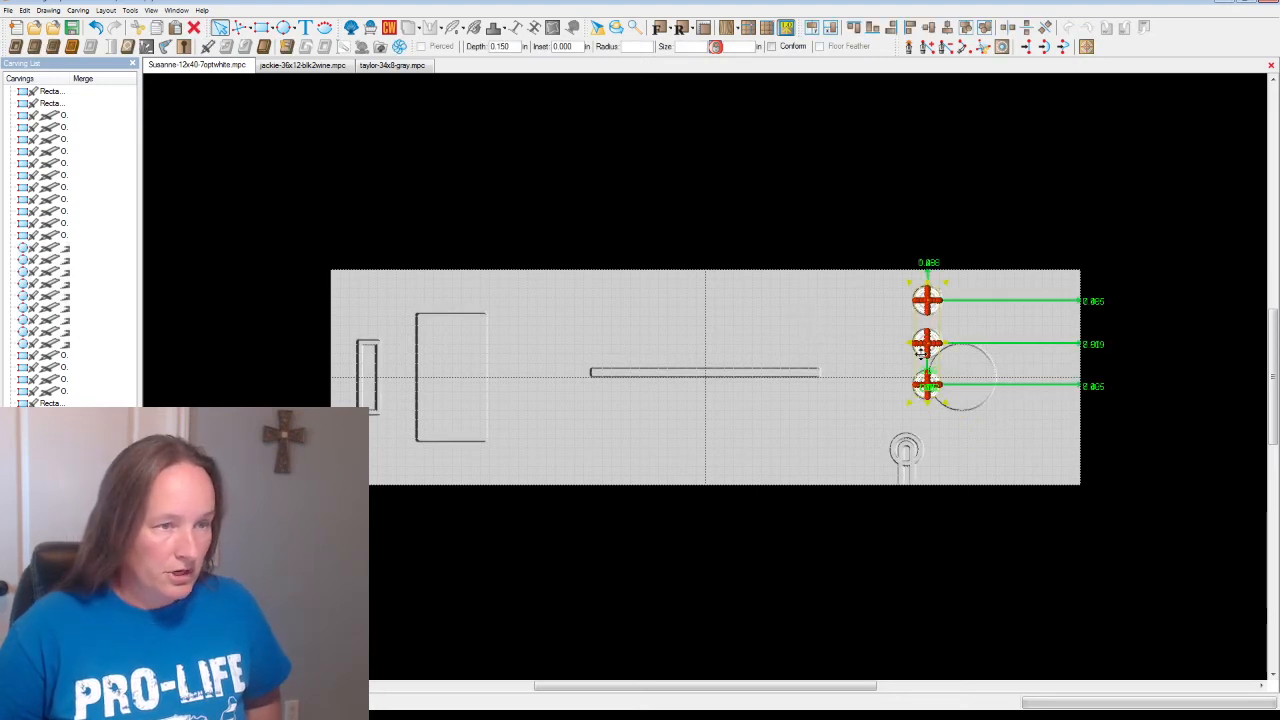
drag(921, 322, 1038, 357)
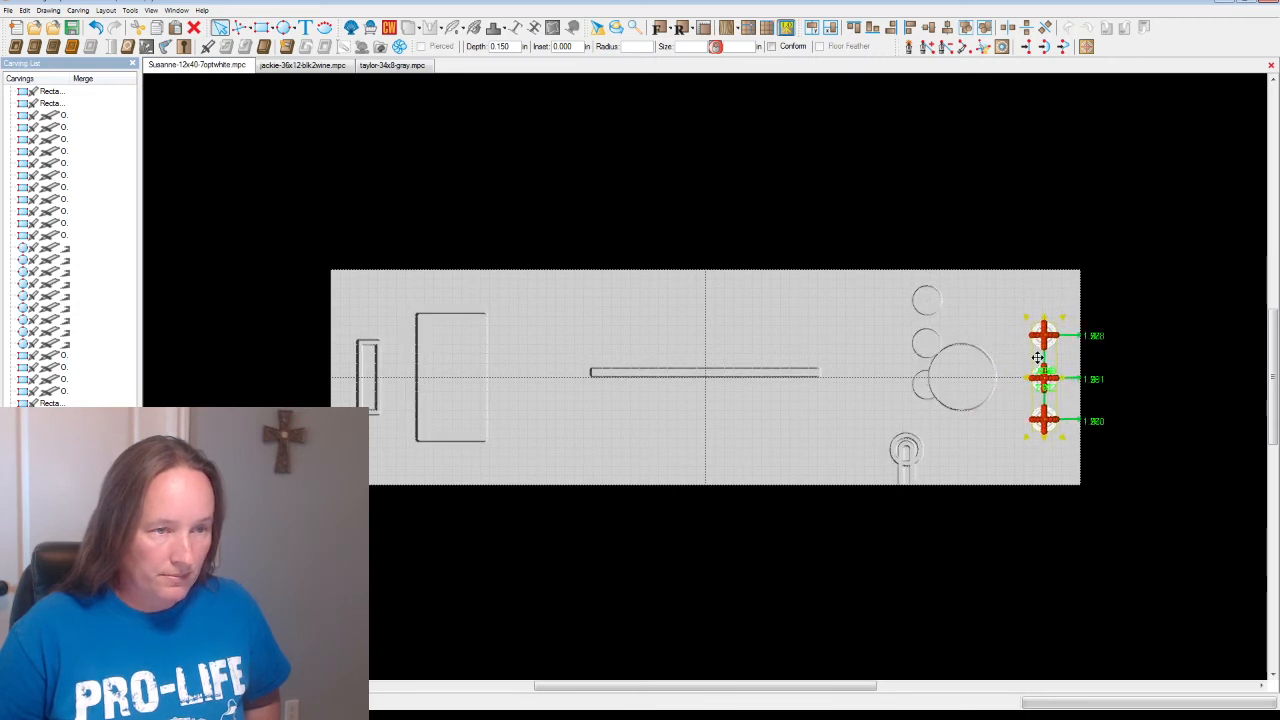
click(850, 304)
Spread the column of small circles by moving the upper one toward the board's upper edge and the lower one toward the lower edge.
click(1042, 332)
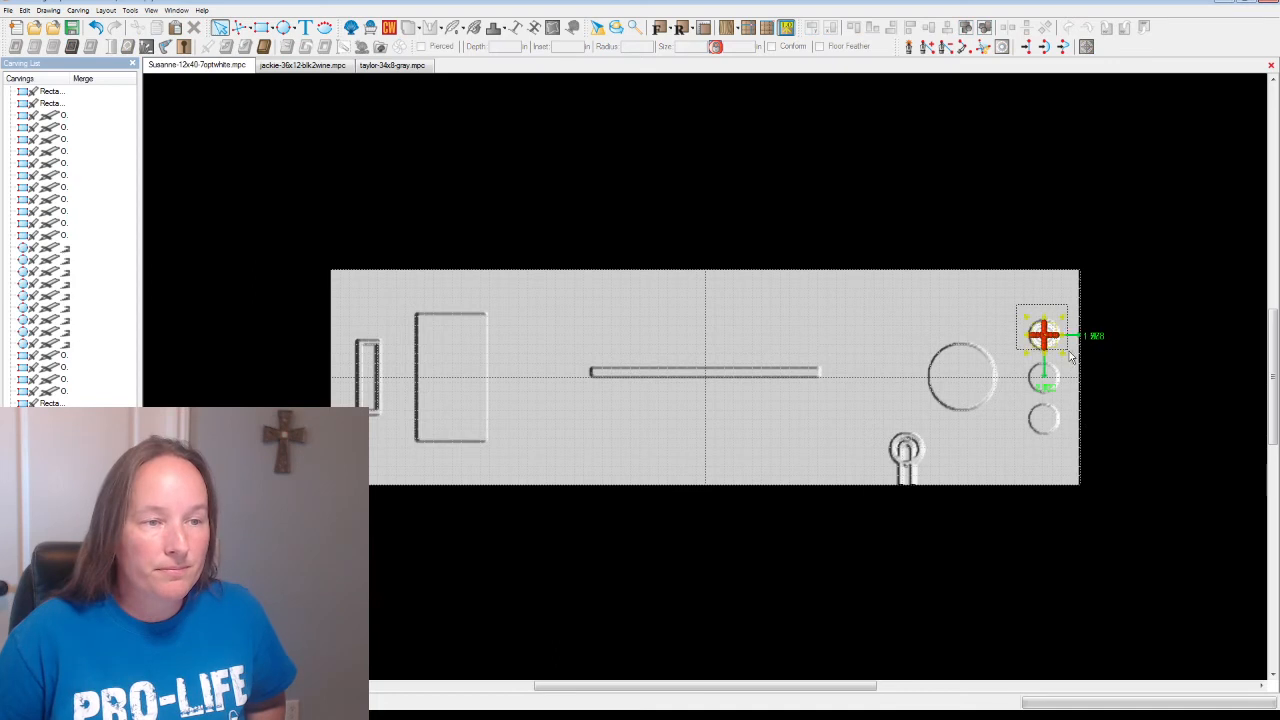
drag(1046, 338, 1048, 320)
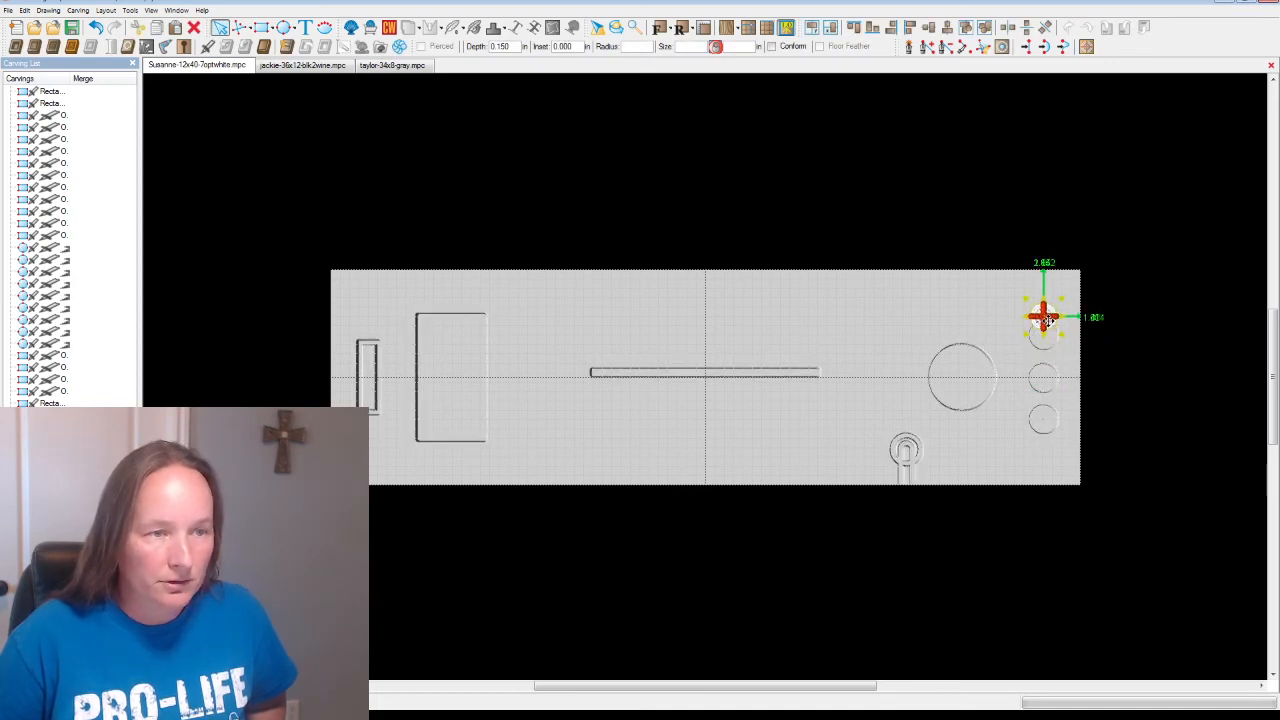
click(1020, 403)
click(1043, 419)
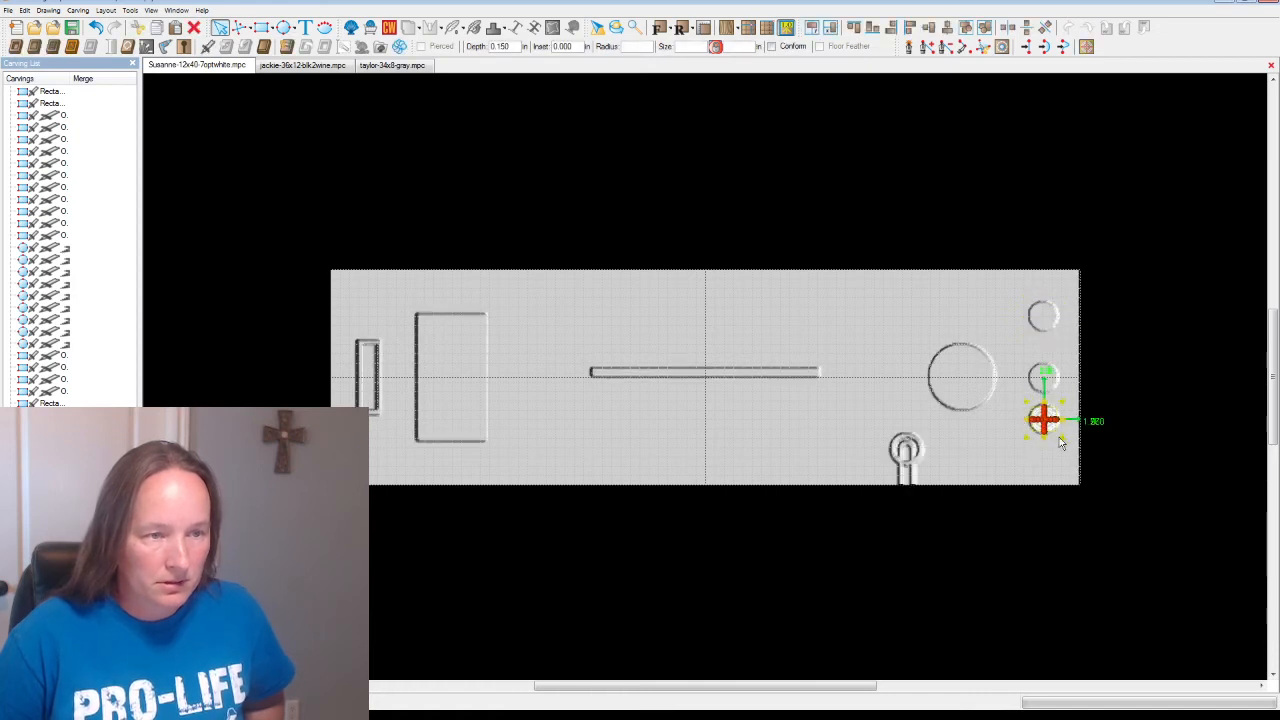
drag(1048, 425, 1049, 453)
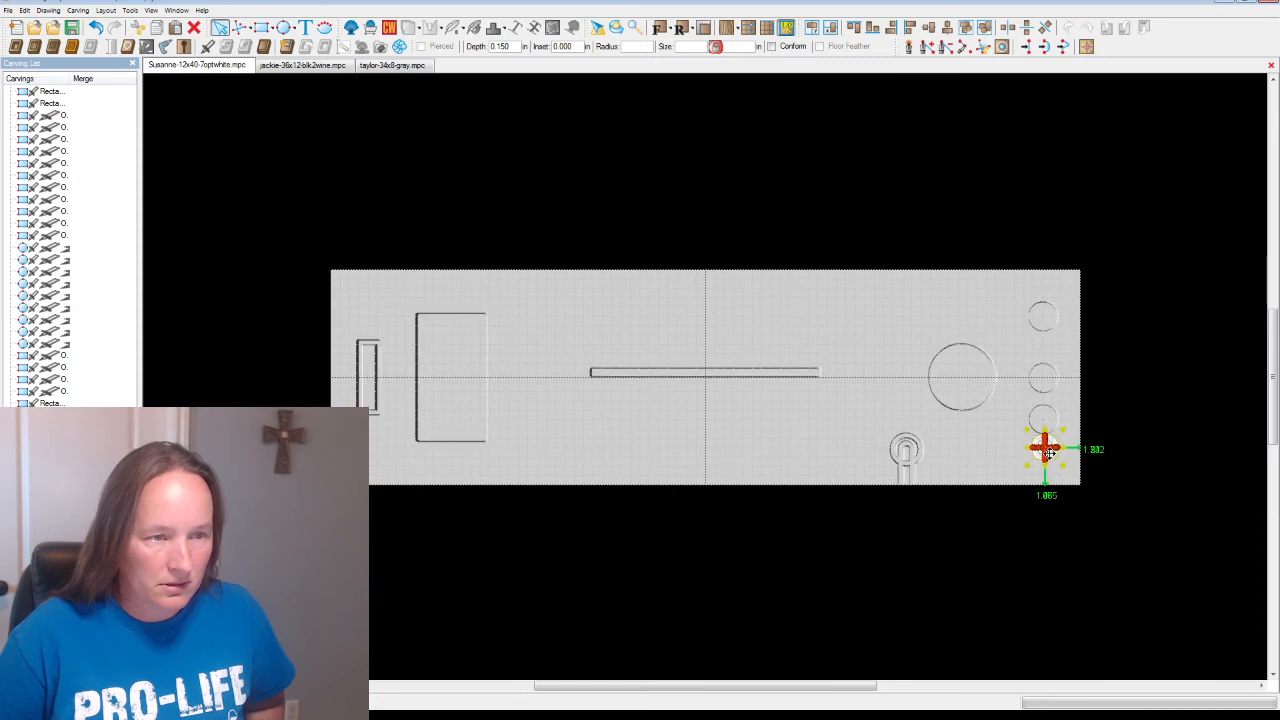
Drop the lower small circle near the board's lower edge and shift it upward together with the upper small circle, about 2.1 in from the lower edge.
drag(1049, 453, 1049, 453)
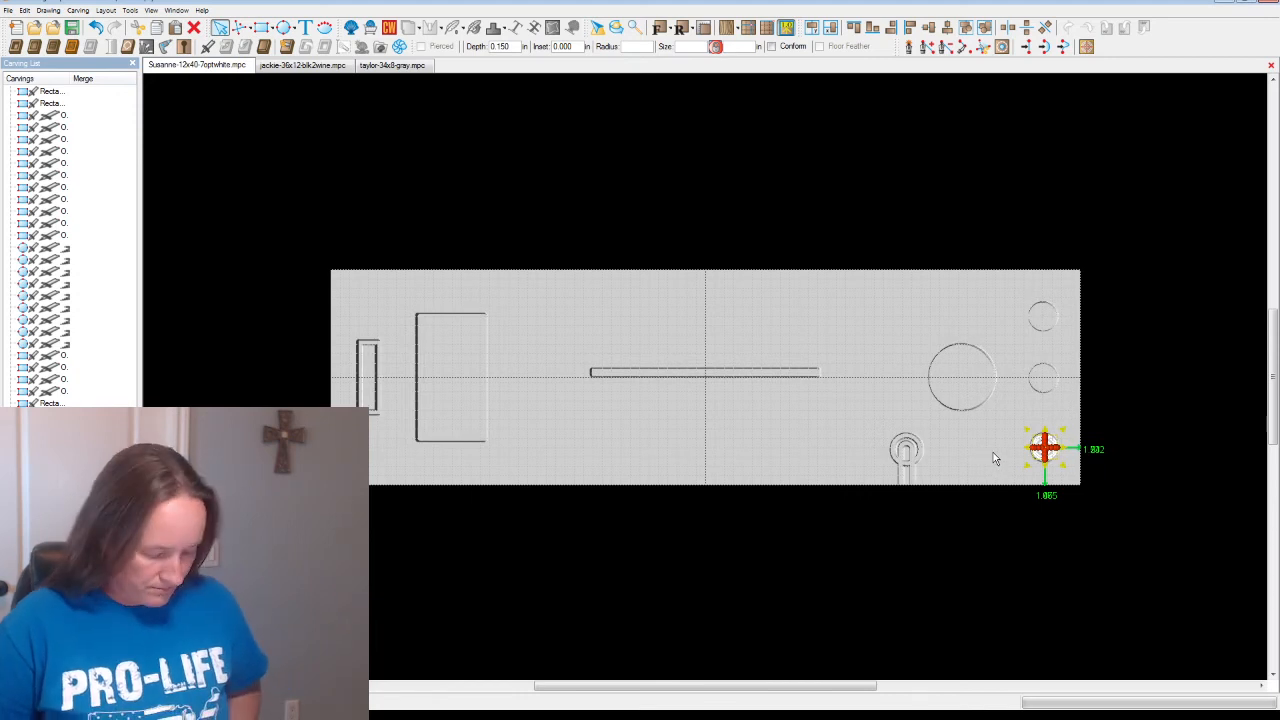
shift+click(1040, 315)
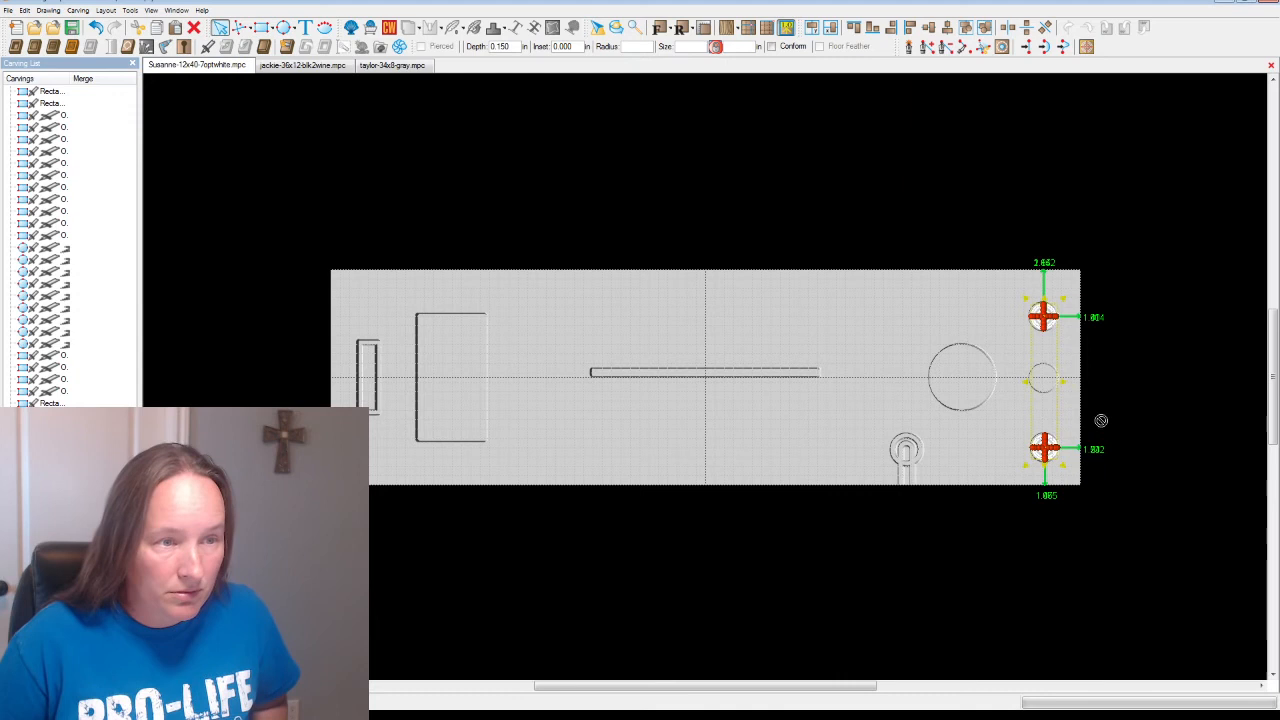
drag(1048, 412, 1048, 409)
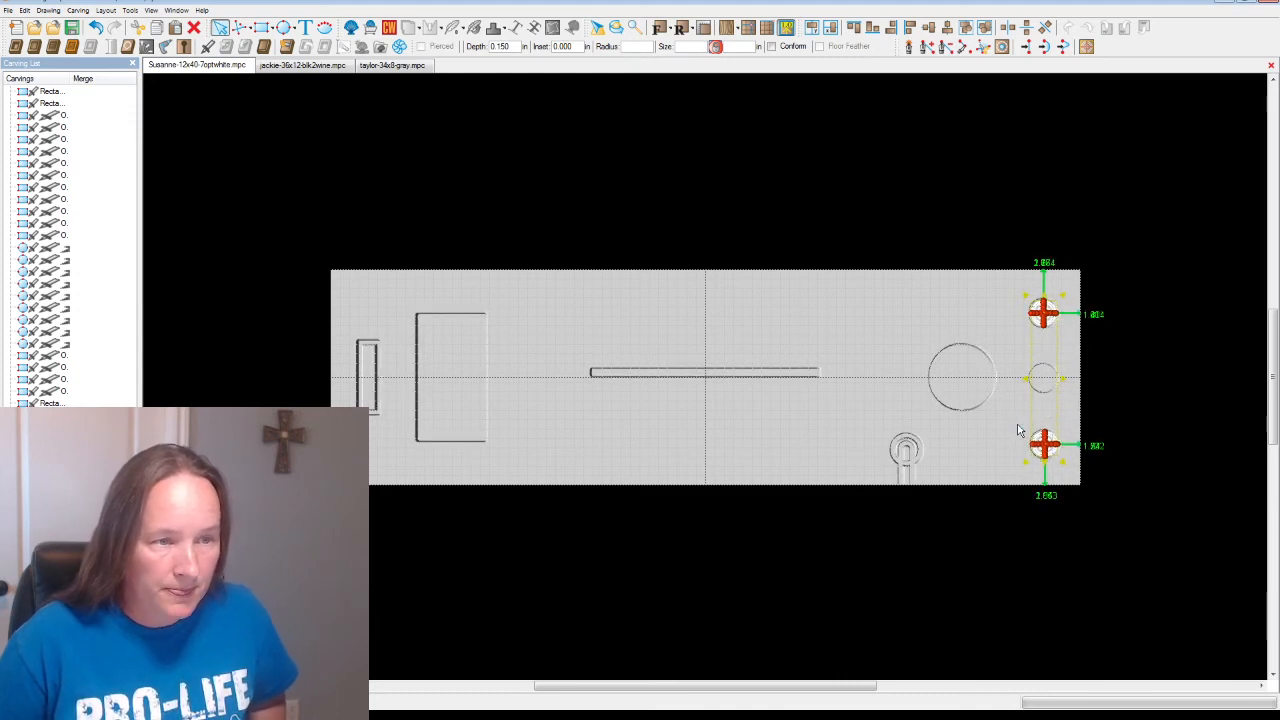
click(1029, 414)
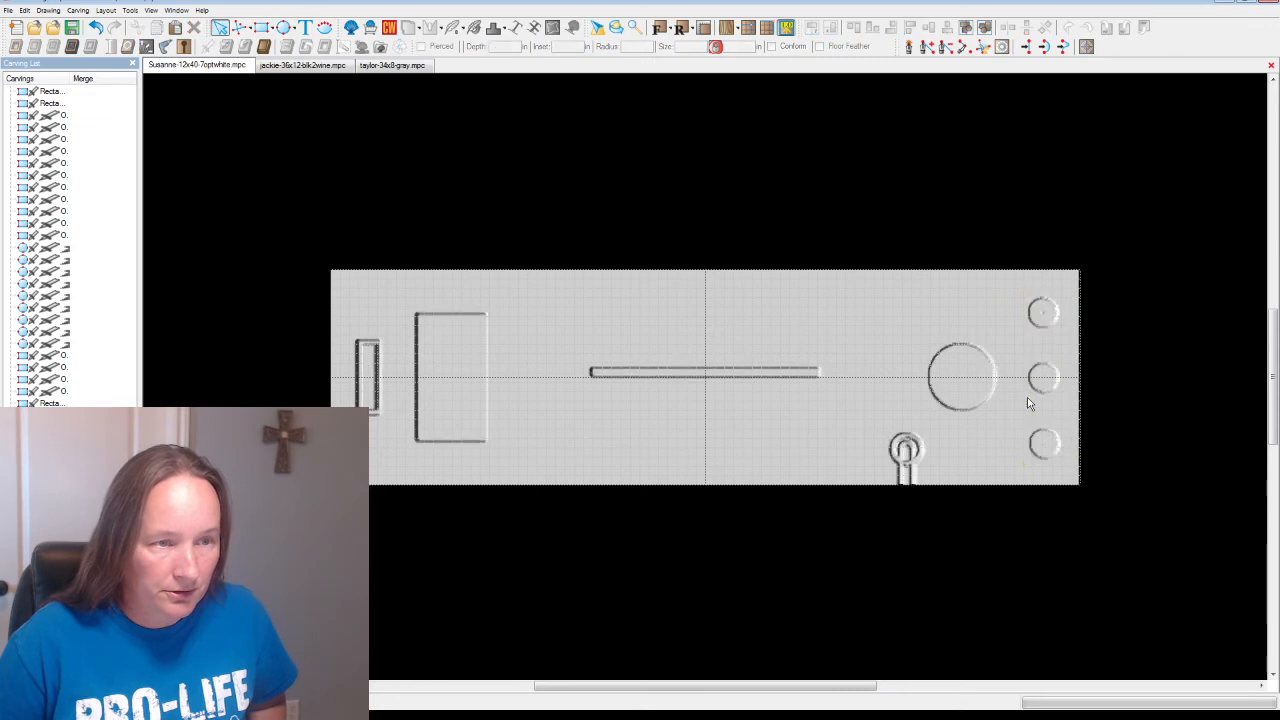
Align the three small circles at the board's right end so their centers share one vertical line.
drag(1015, 285, 1072, 466)
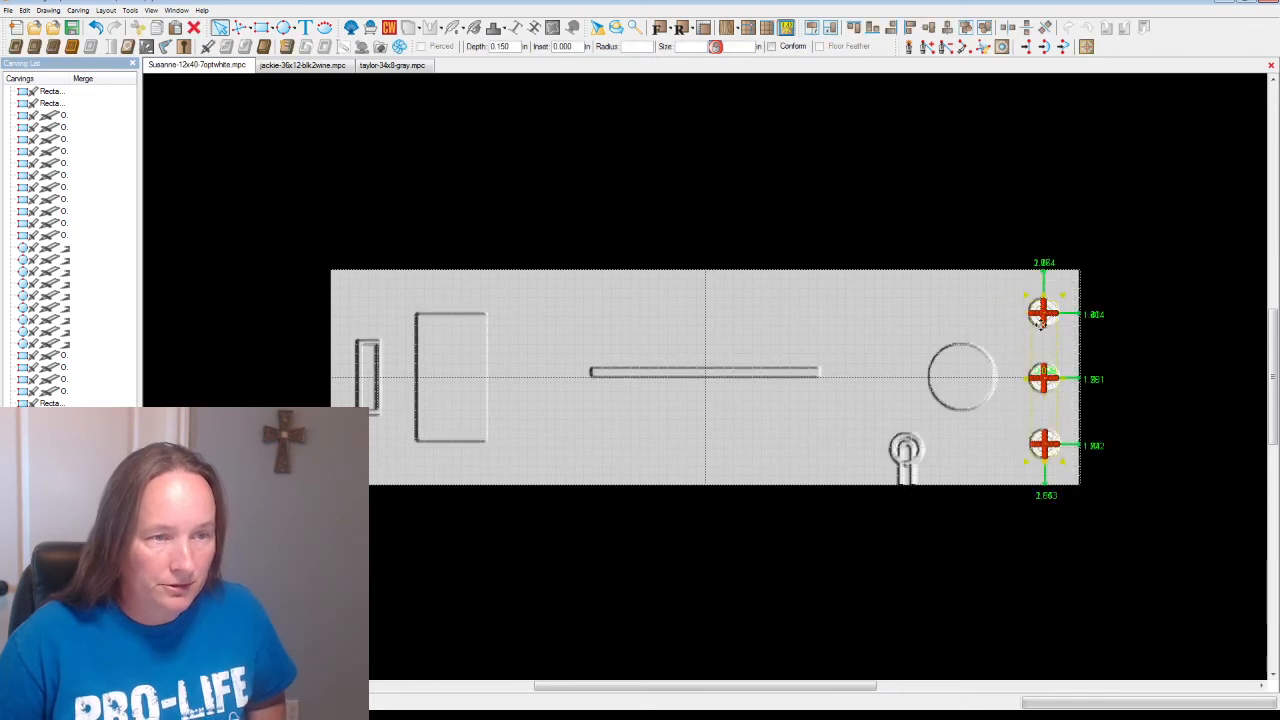
click(947, 35)
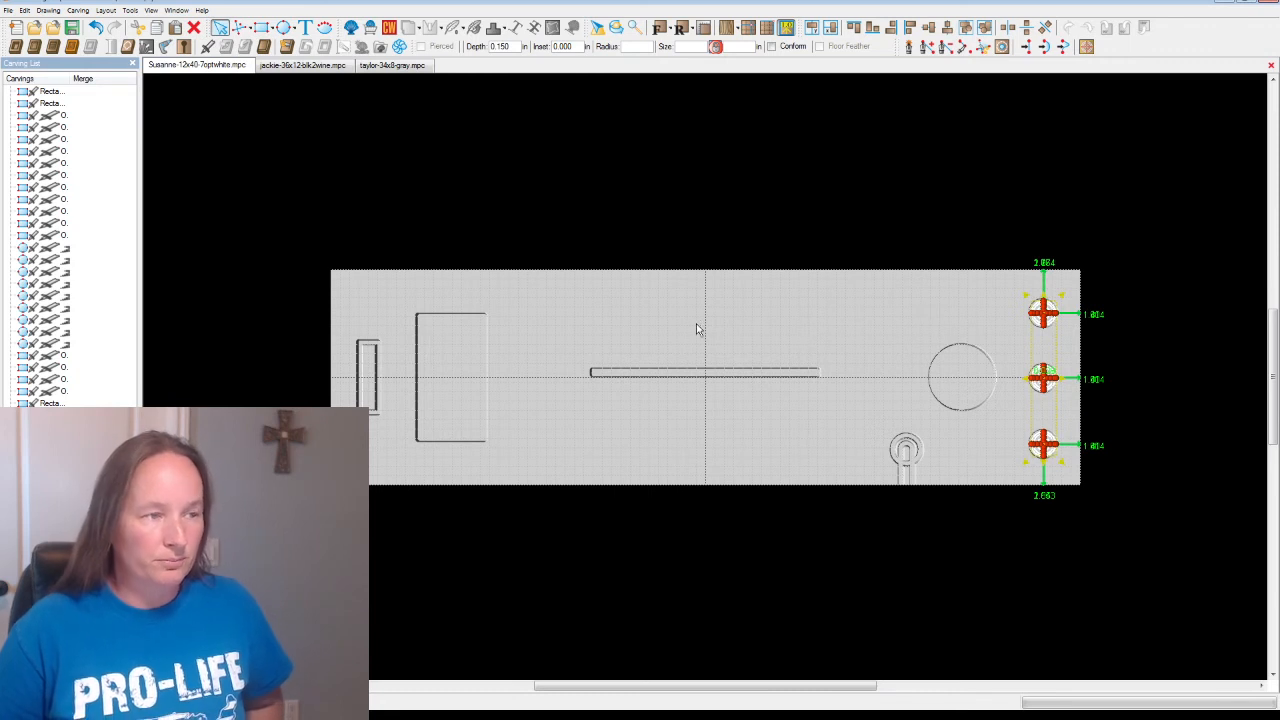
click(870, 305)
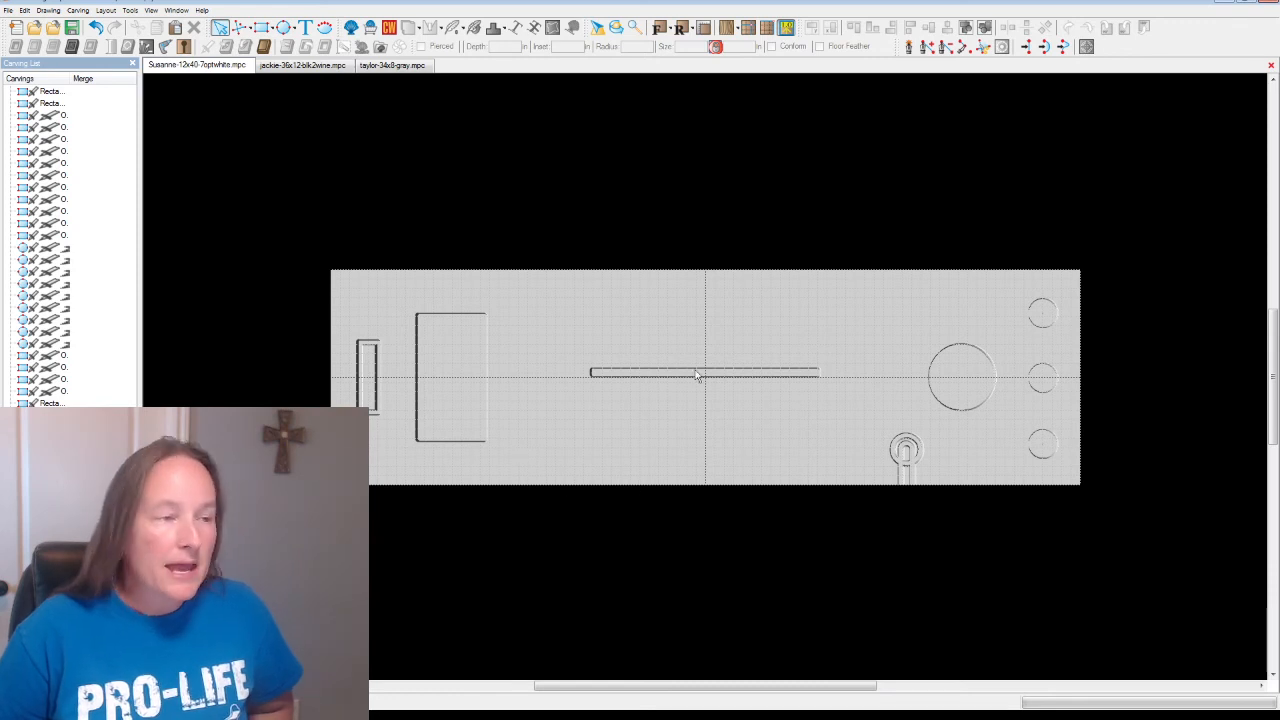
Center the long 12 in slot vertically on the board's horizontal centerline and save the board file.
click(596, 370)
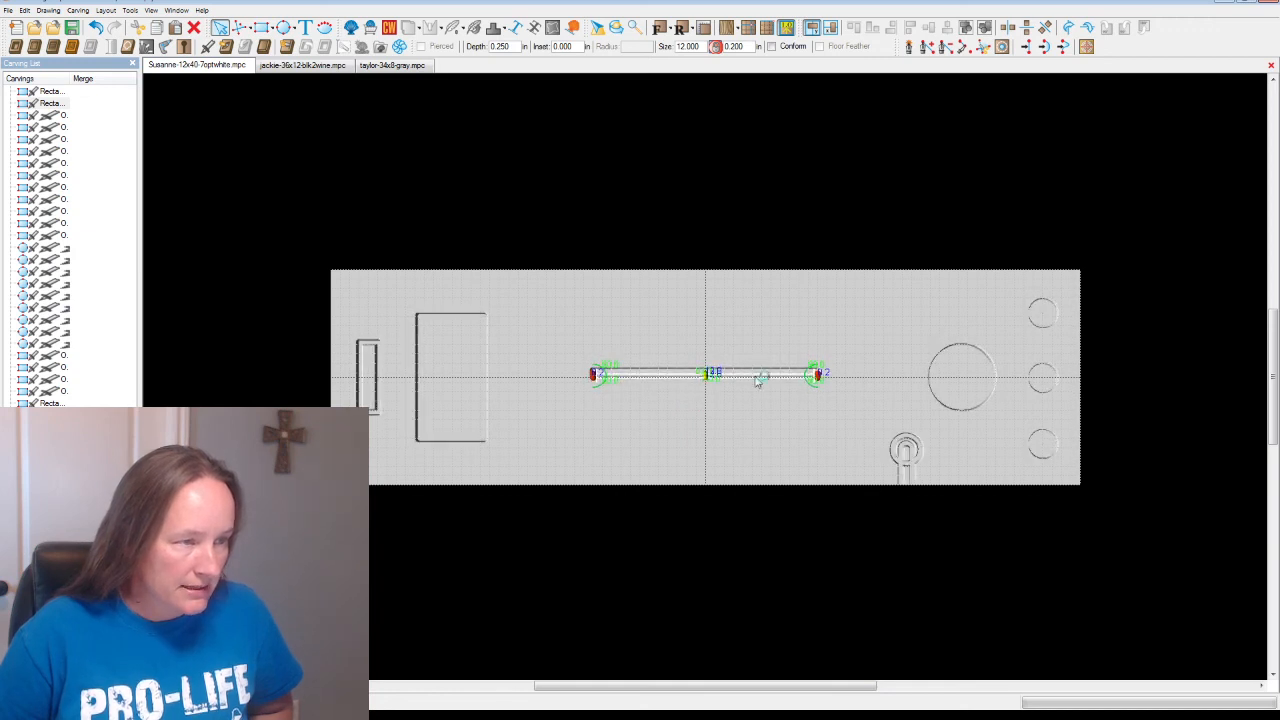
click(770, 336)
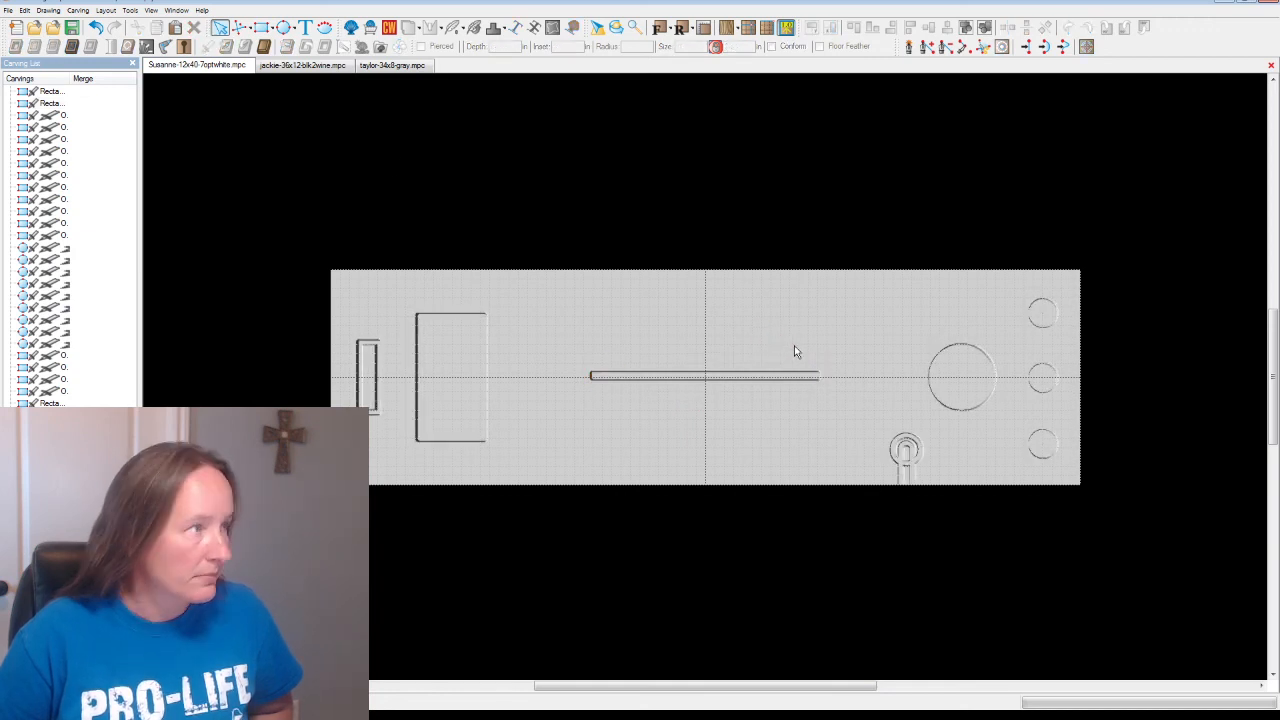
click(74, 29)
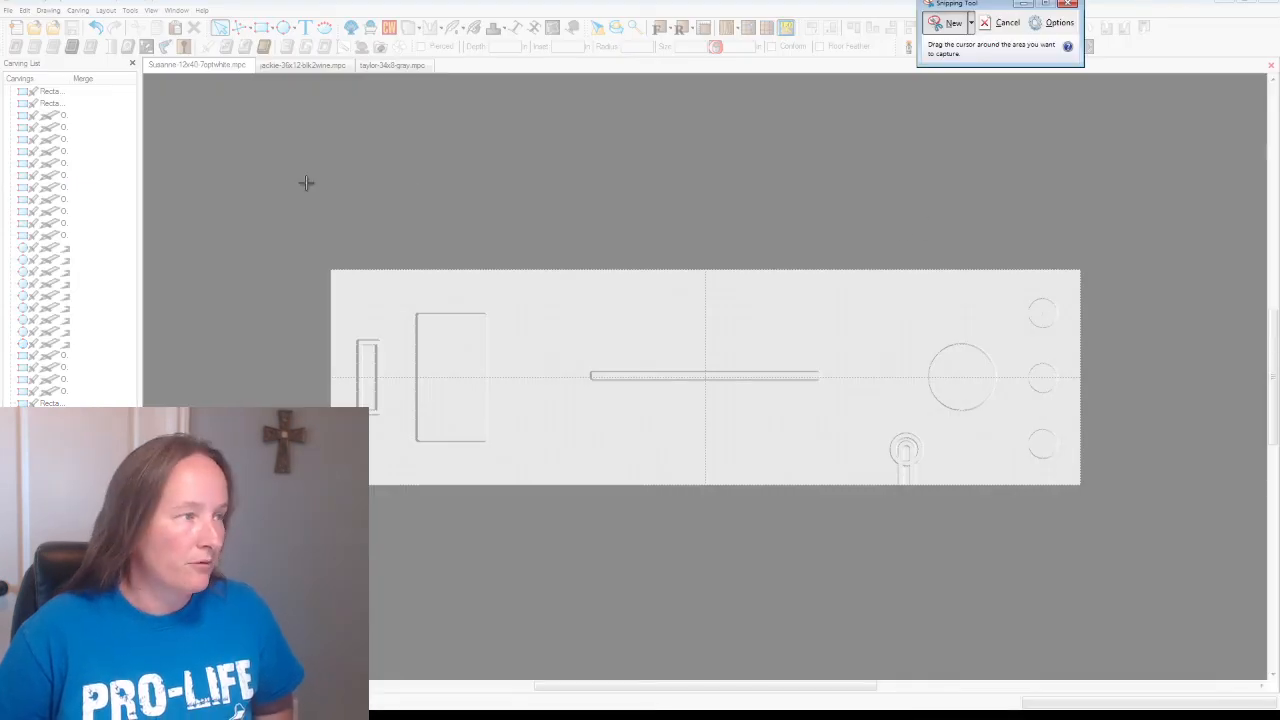
Capture the whole board layout with Snipping Tool and choose the Trays folder in BusinessMockups as the save location.
drag(293, 159, 1123, 637)
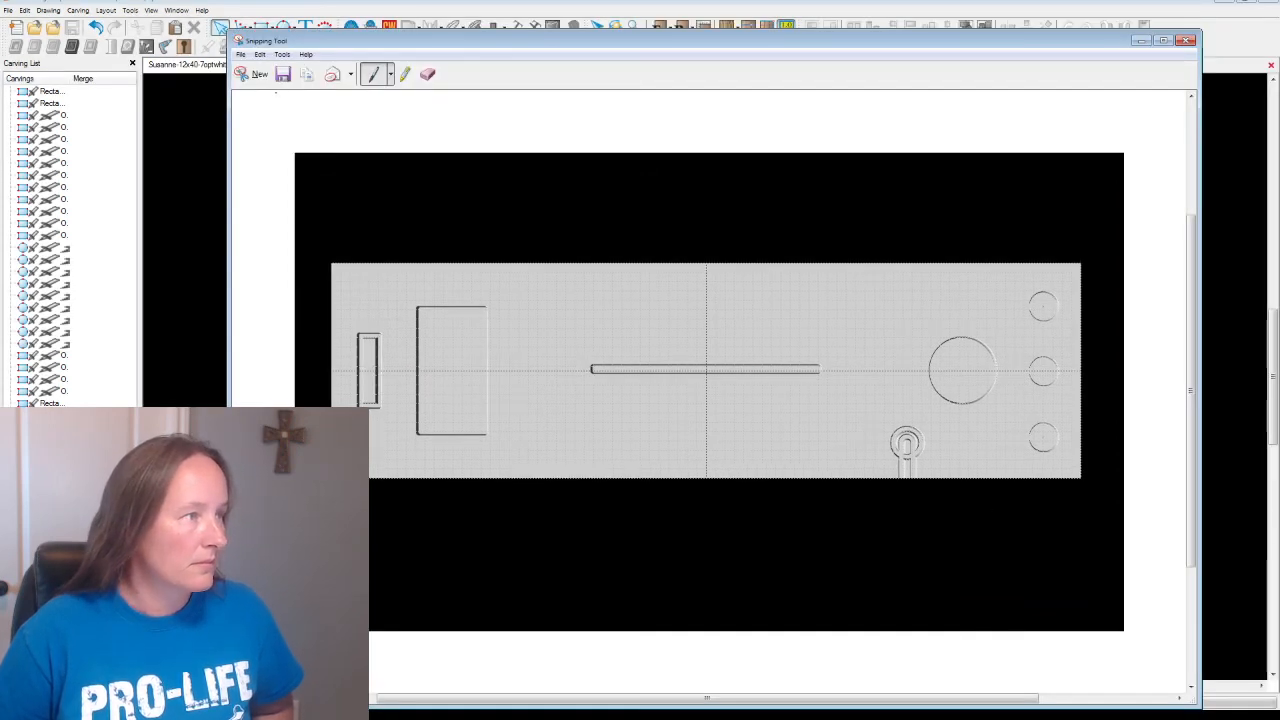
click(284, 76)
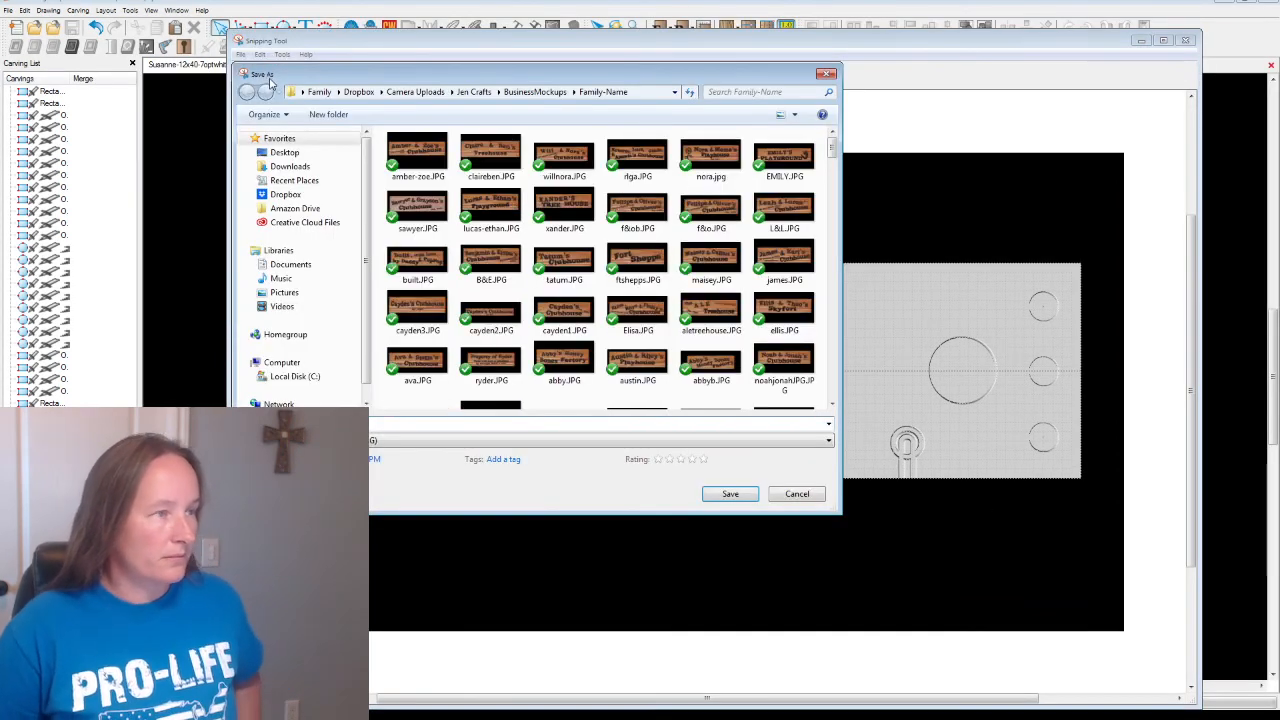
click(532, 92)
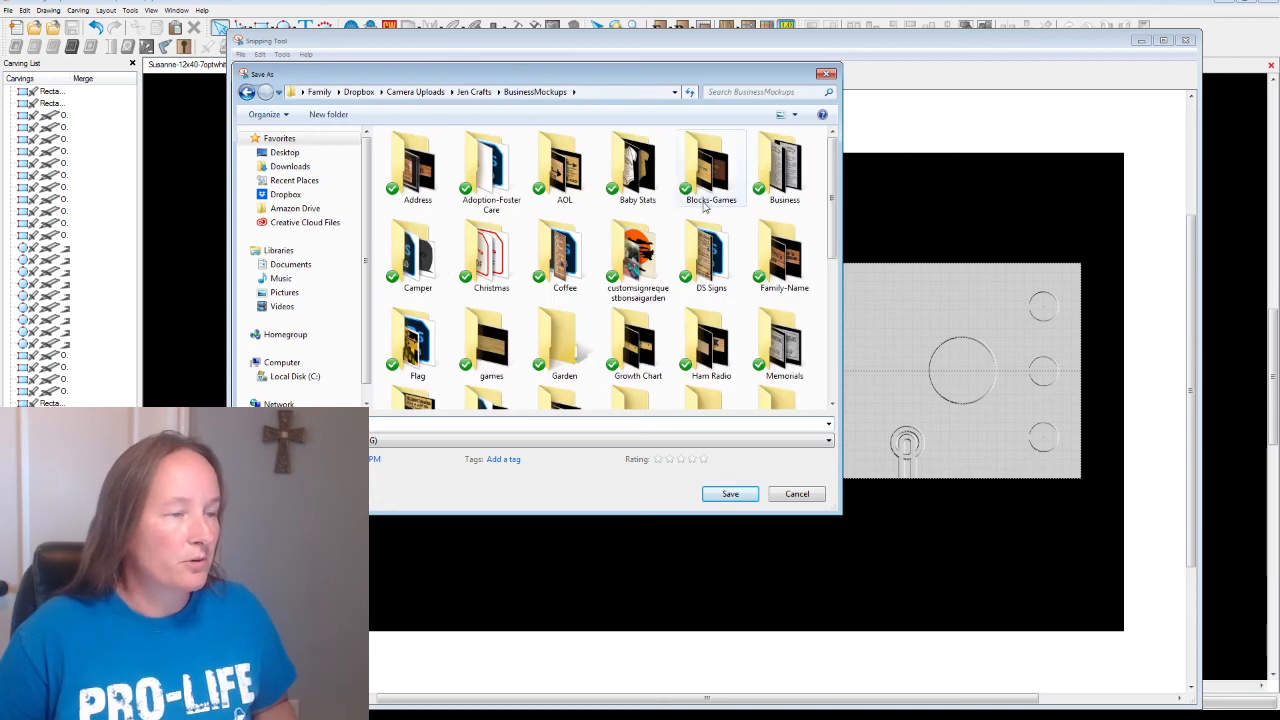
mouse_move(828, 249)
mouse_down()
mouse_move(832, 268)
mouse_move(835, 242)
mouse_up()
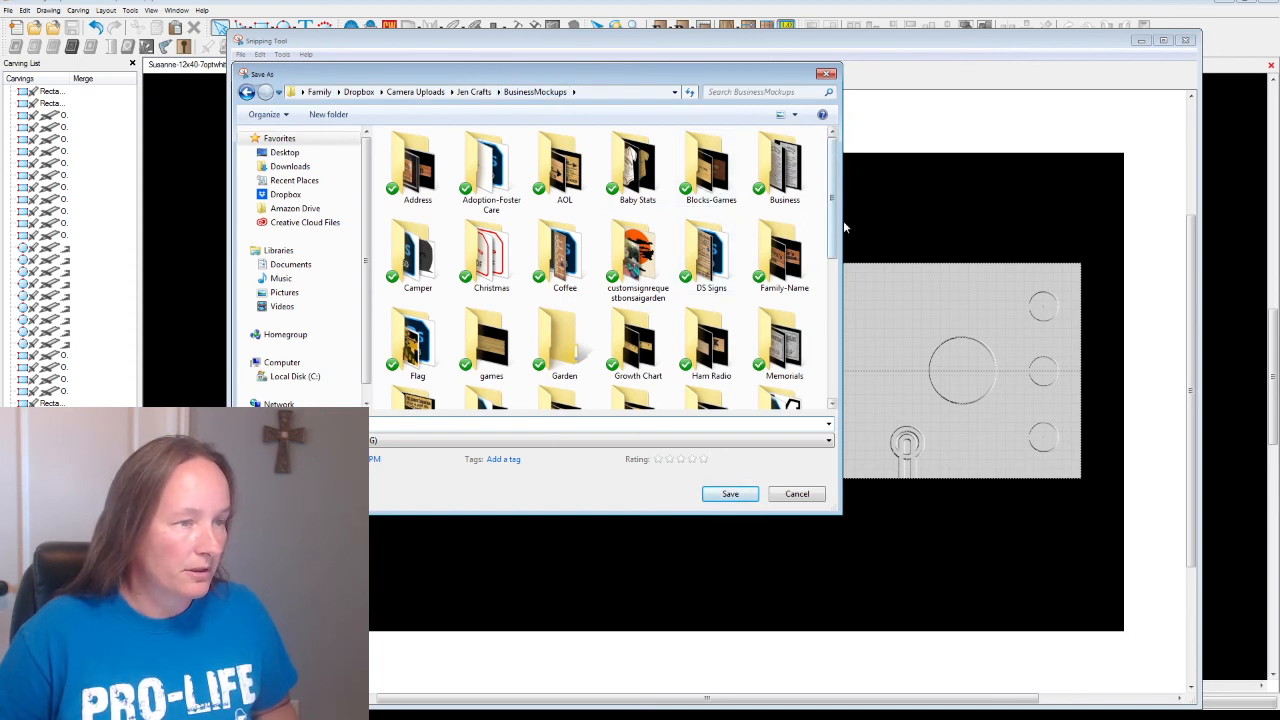
scroll(831, 240, down, 2)
click(703, 230)
double_click(703, 230)
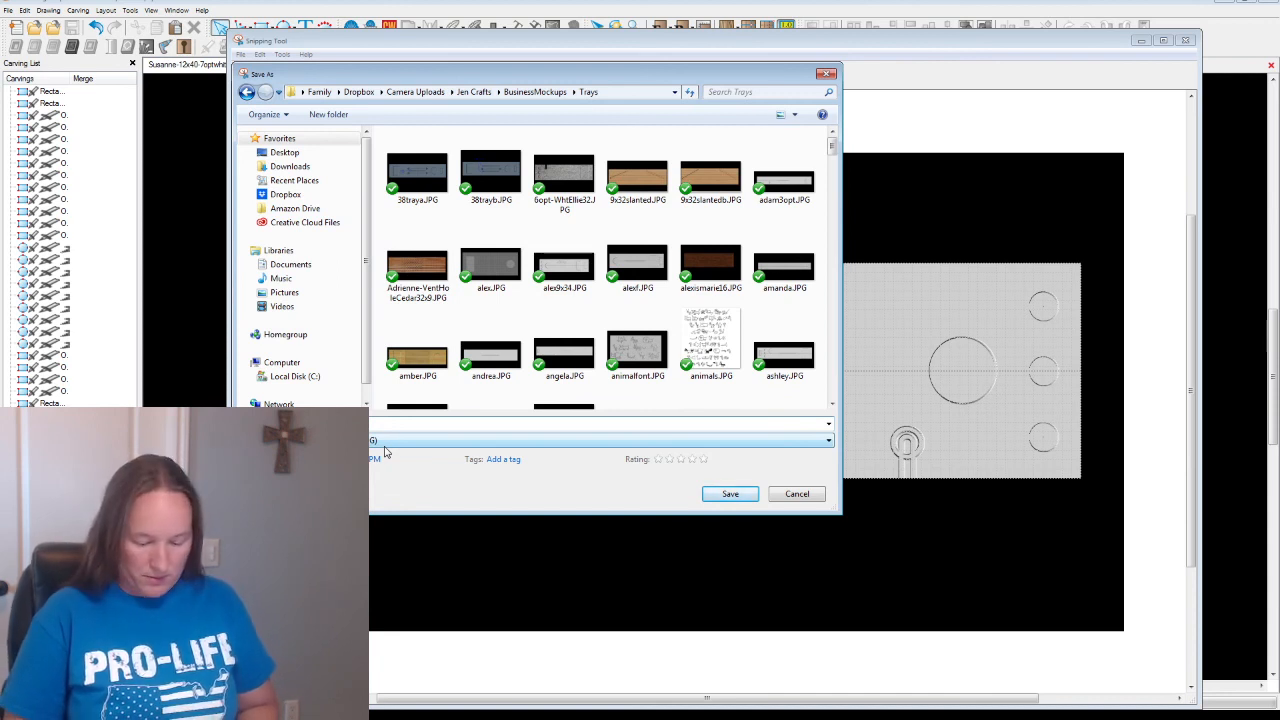
Give the capture a JPG file name ending in "pt" and save it in the Trays folder.
text(JPG)
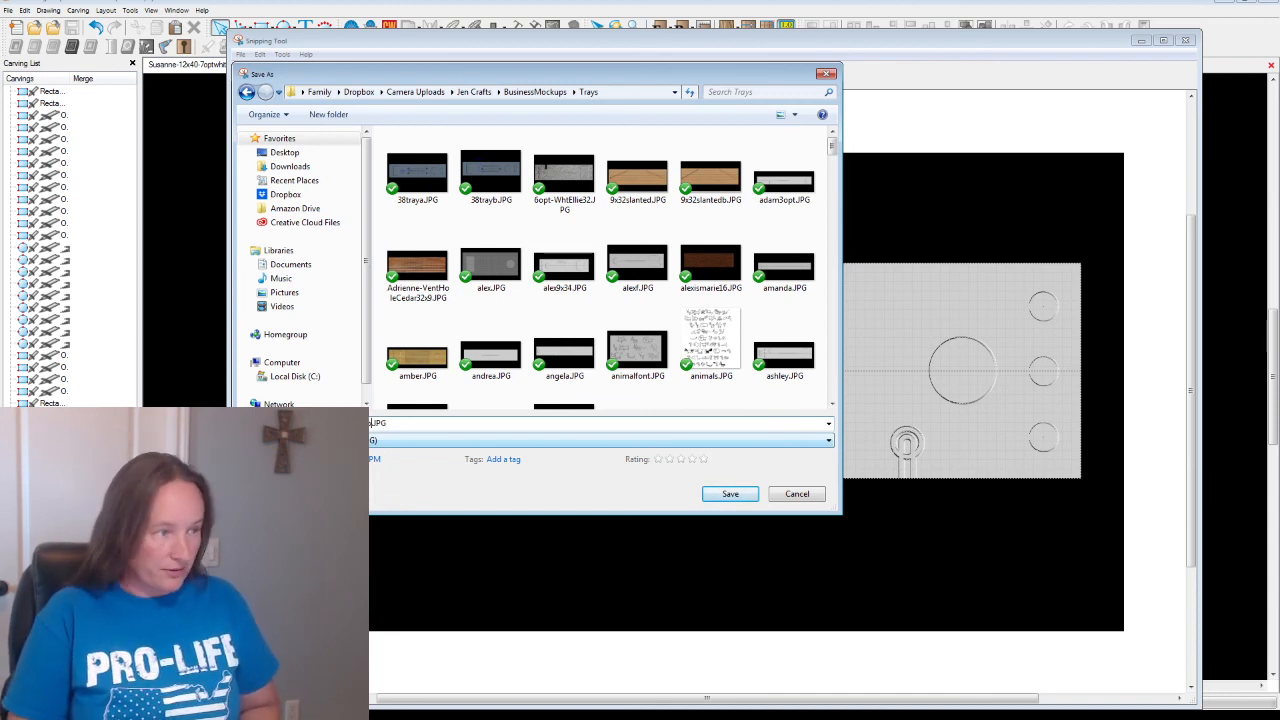
text(pt)
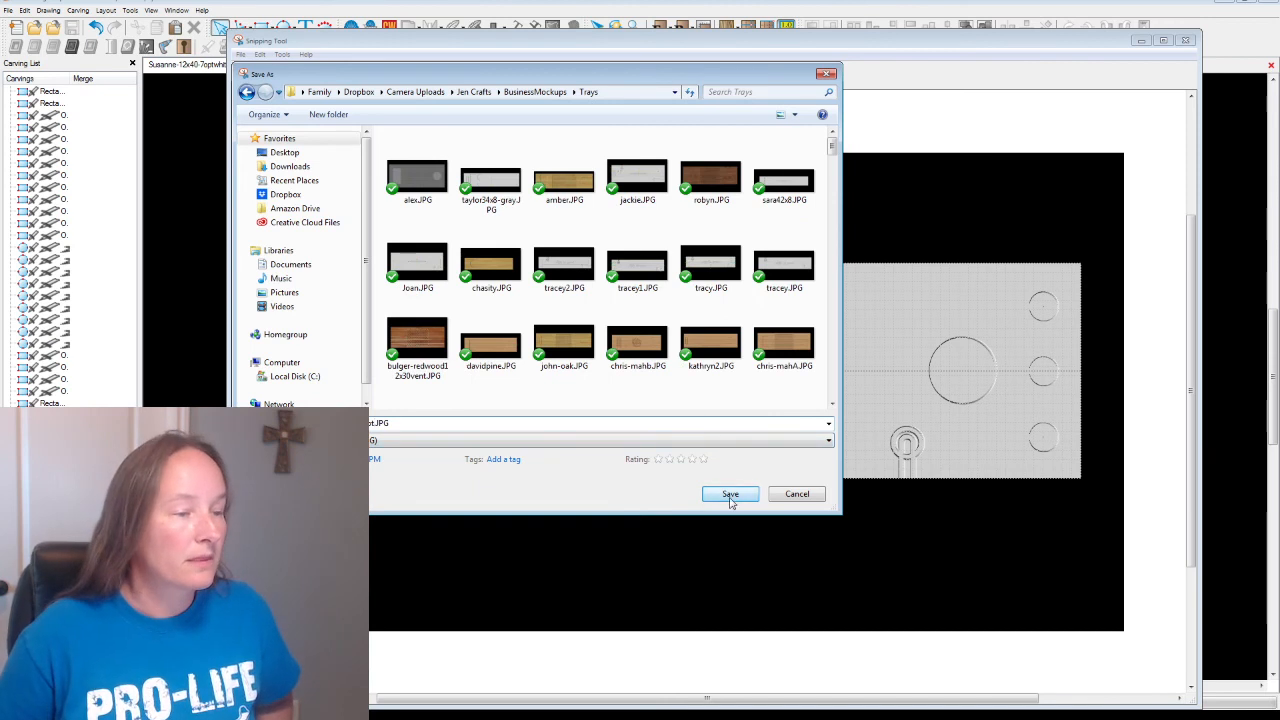
click(730, 497)
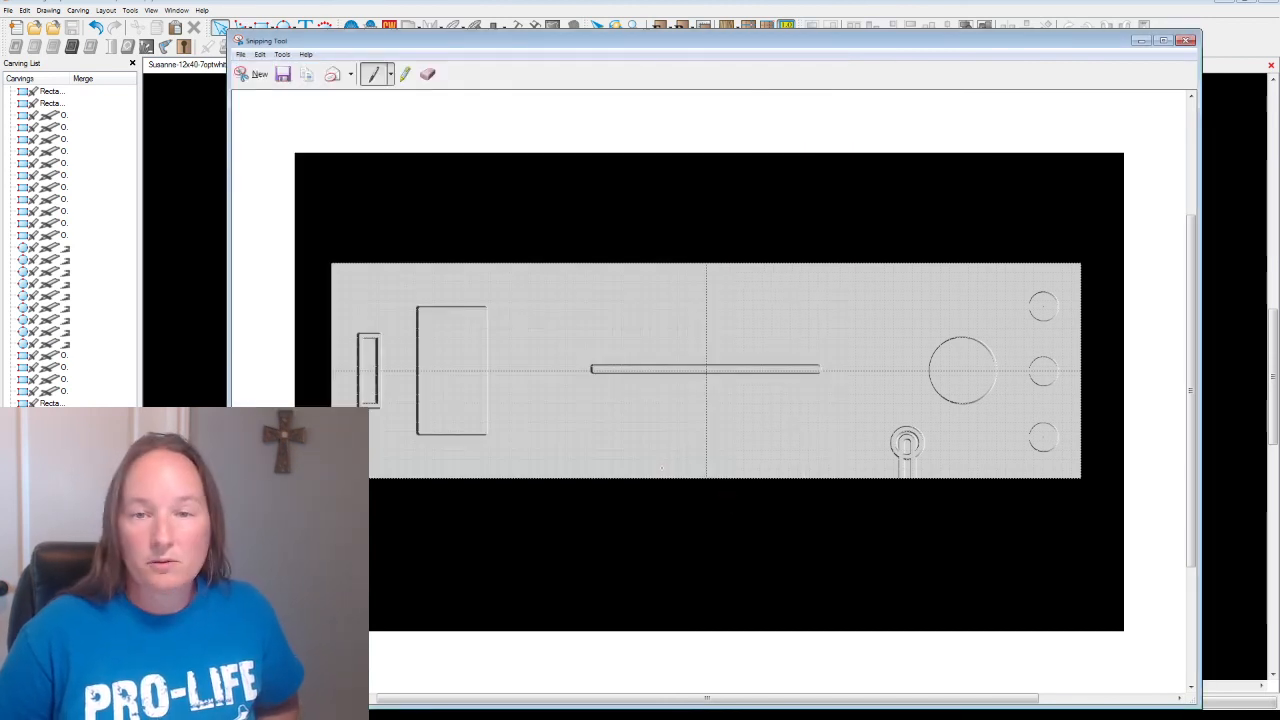